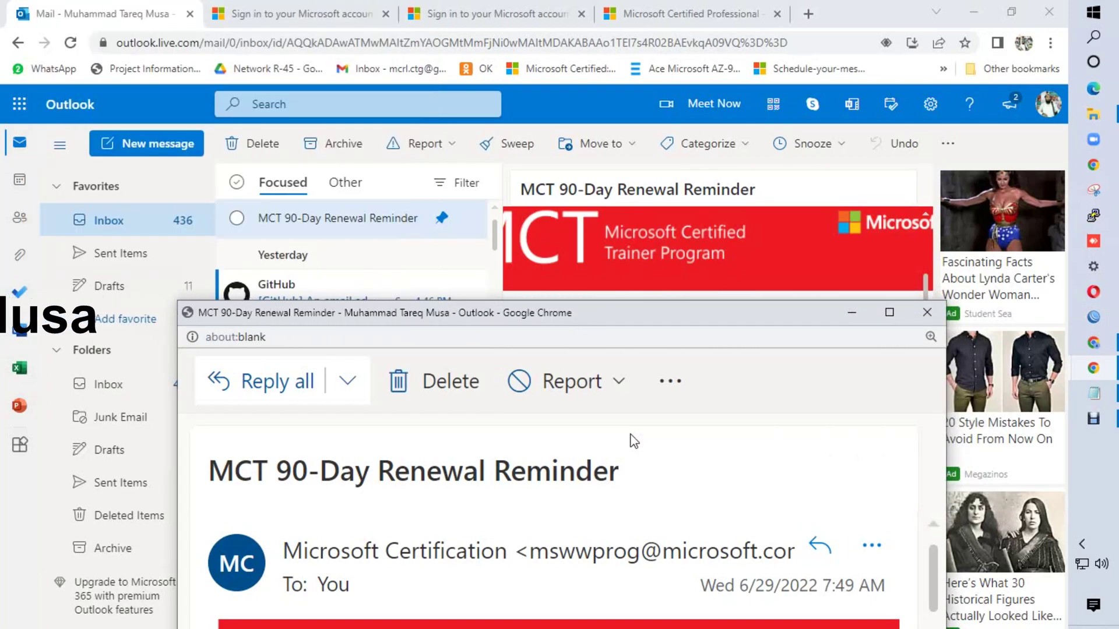
# - Minimize the reminder pop-out, then reopen the MCT 90-Day Renewal Reminder in its own window
pyautogui.click(852, 312)
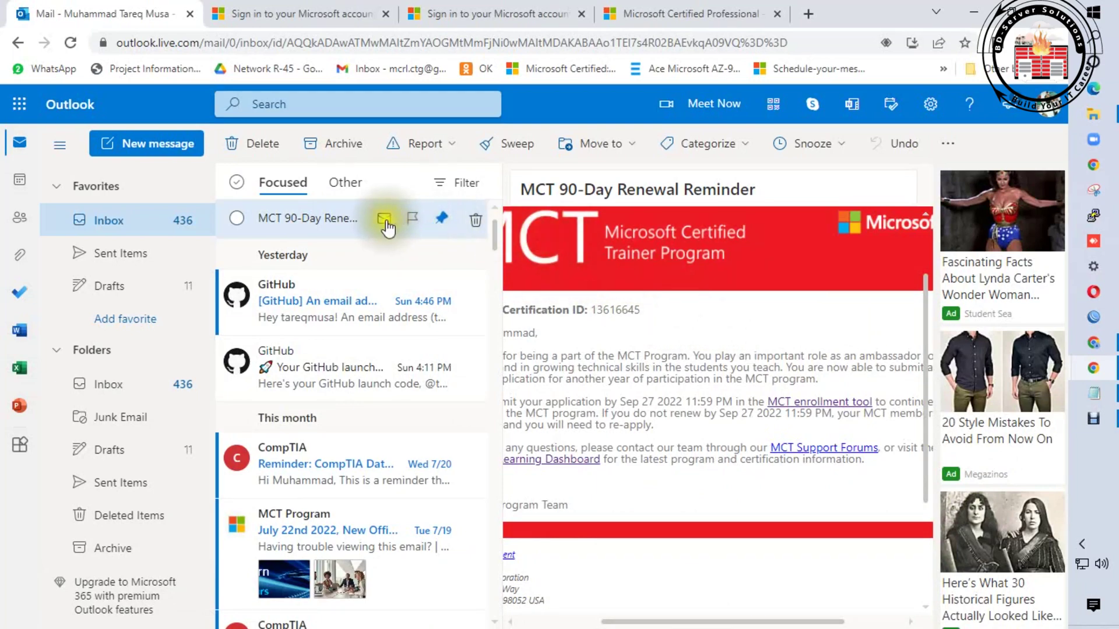
pyautogui.doubleClick(338, 218)
# - Maximize the reminder window and highlight the greeting, ambassador and technical-skills lines
pyautogui.click(759, 53)
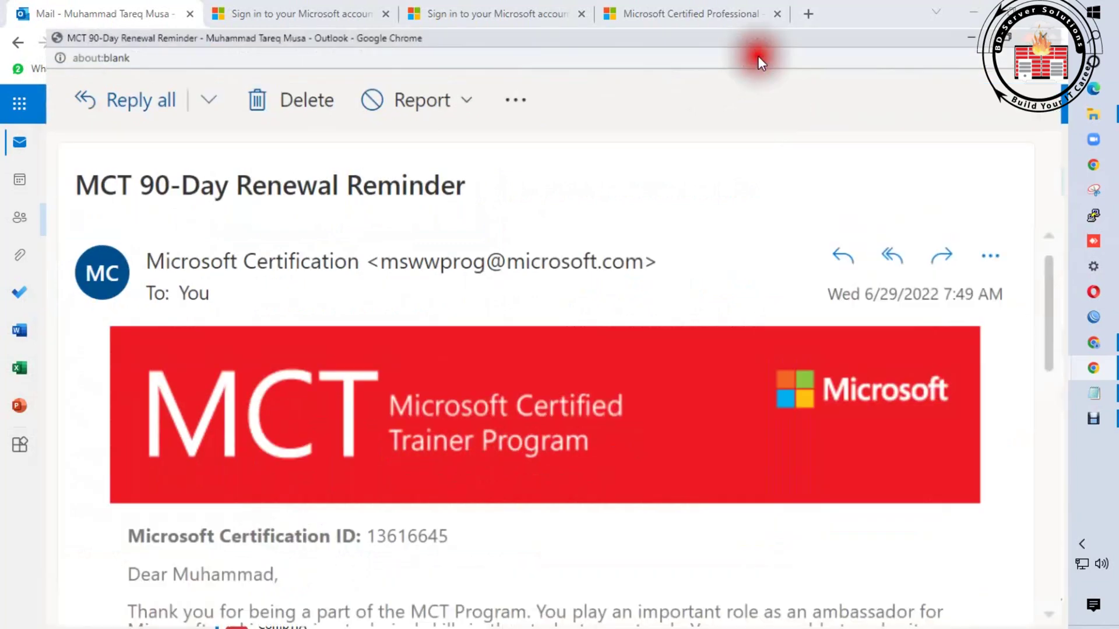
pyautogui.scroll(-5, 195, 369)
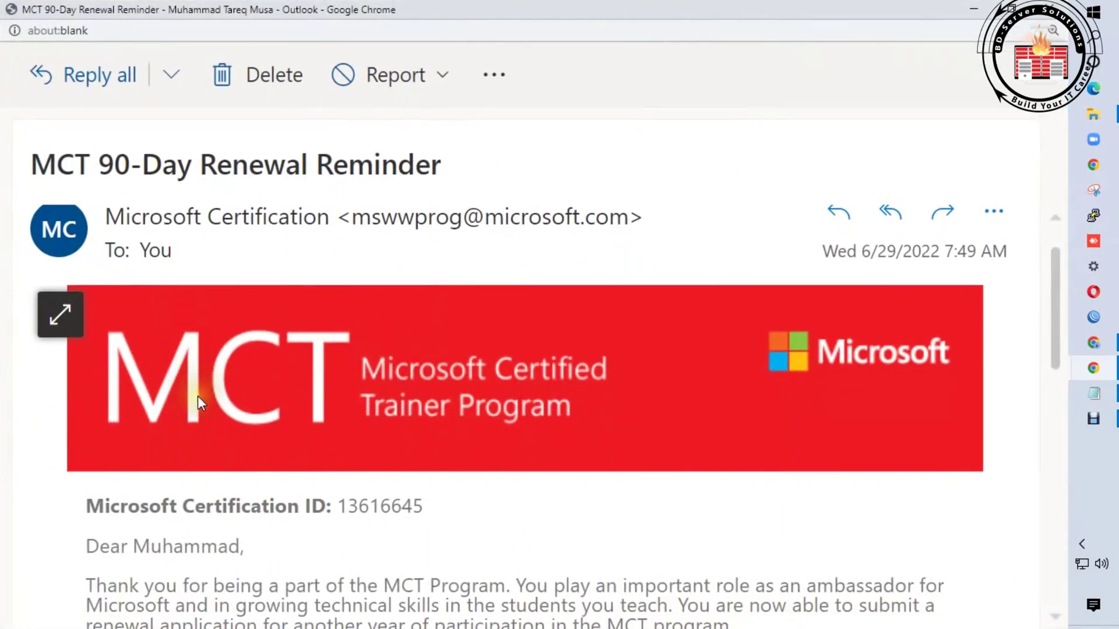
pyautogui.moveTo(89, 286); pyautogui.dragTo(428, 287)
pyautogui.scroll(-1, 429, 289)
pyautogui.scroll(-1, 428, 289)
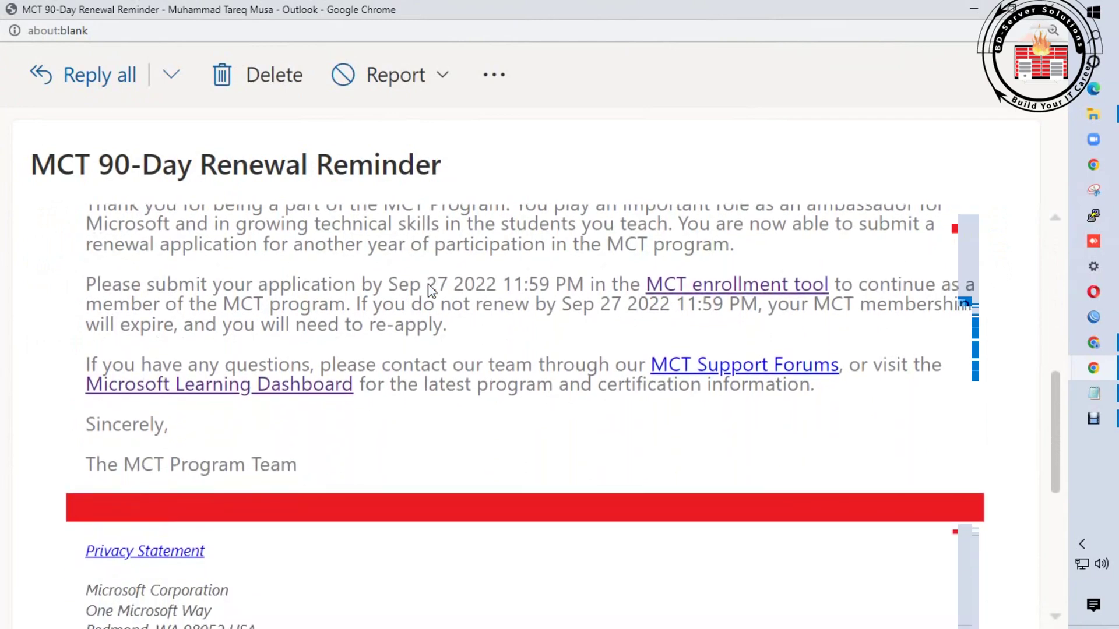
pyautogui.scroll(2, 420, 288)
pyautogui.moveTo(91, 329); pyautogui.dragTo(278, 329)
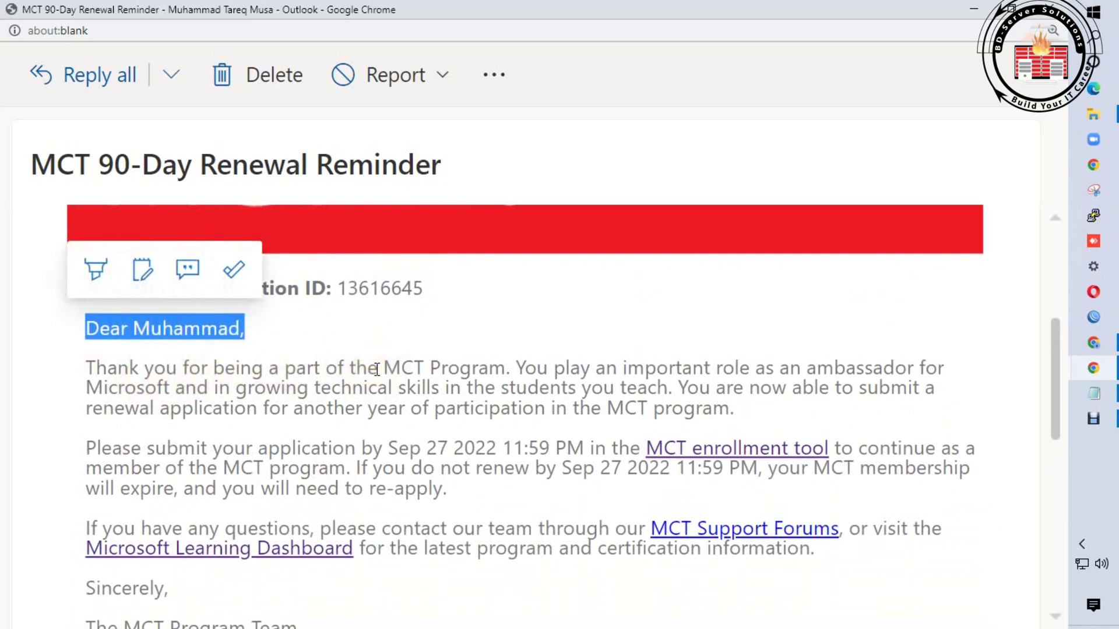
pyautogui.moveTo(750, 369); pyautogui.dragTo(945, 369)
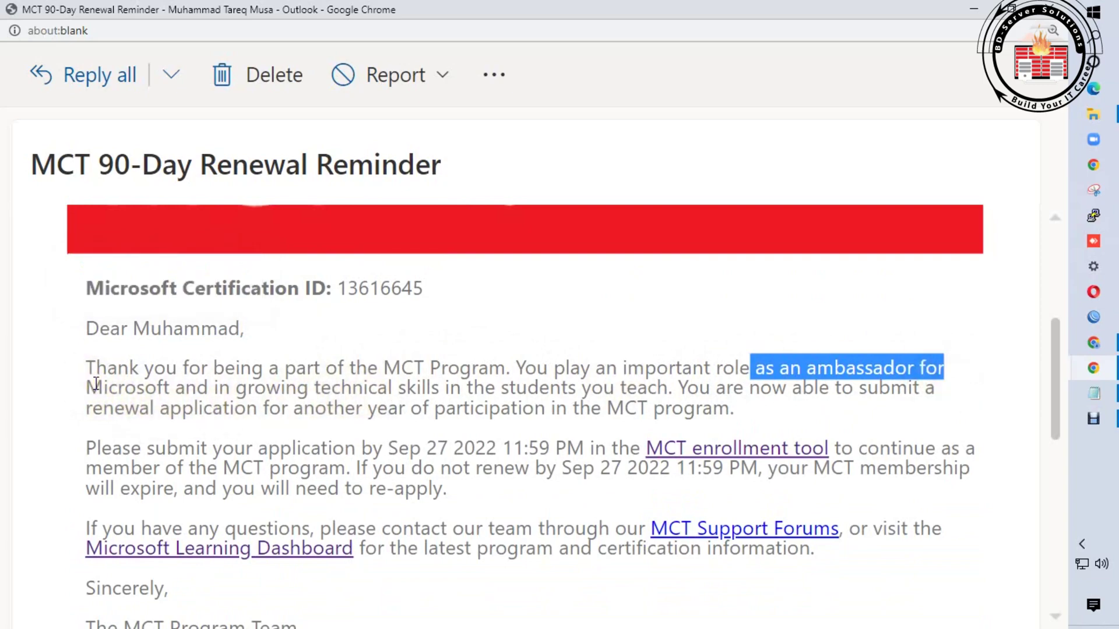
pyautogui.moveTo(145, 389)
pyautogui.mouseDown()
pyautogui.moveTo(350, 367)
pyautogui.moveTo(543, 389)
pyautogui.moveTo(668, 389)
pyautogui.mouseUp()
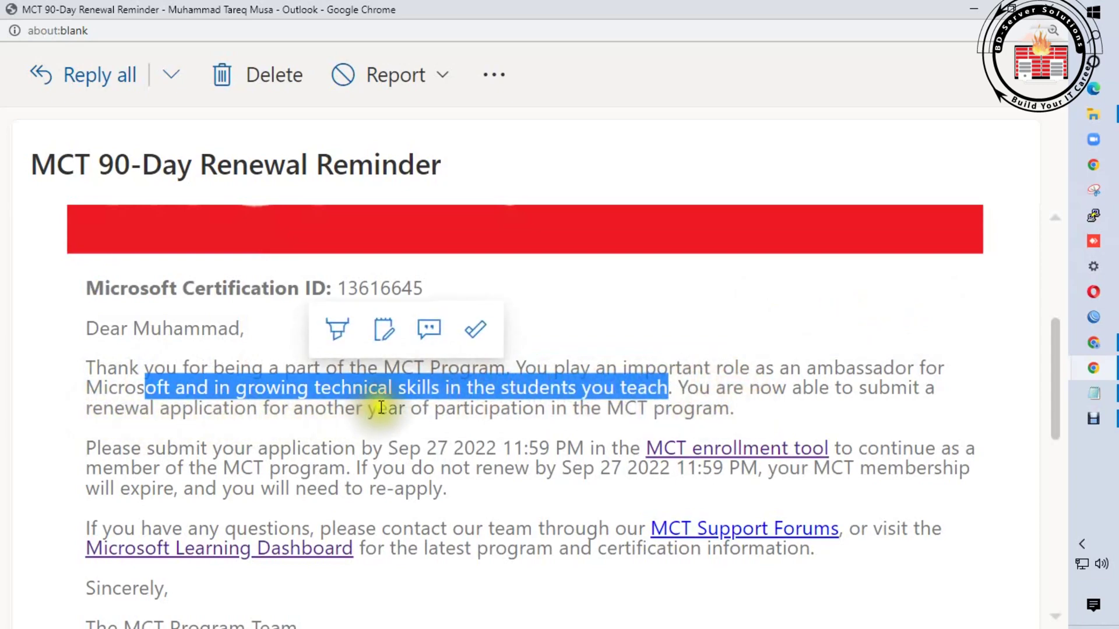
# - Highlight the end of the renewal sentence and the Sep 27 2022 11:59 PM deadline
pyautogui.moveTo(523, 407); pyautogui.dragTo(751, 418)
pyautogui.scroll(-2, 462, 425)
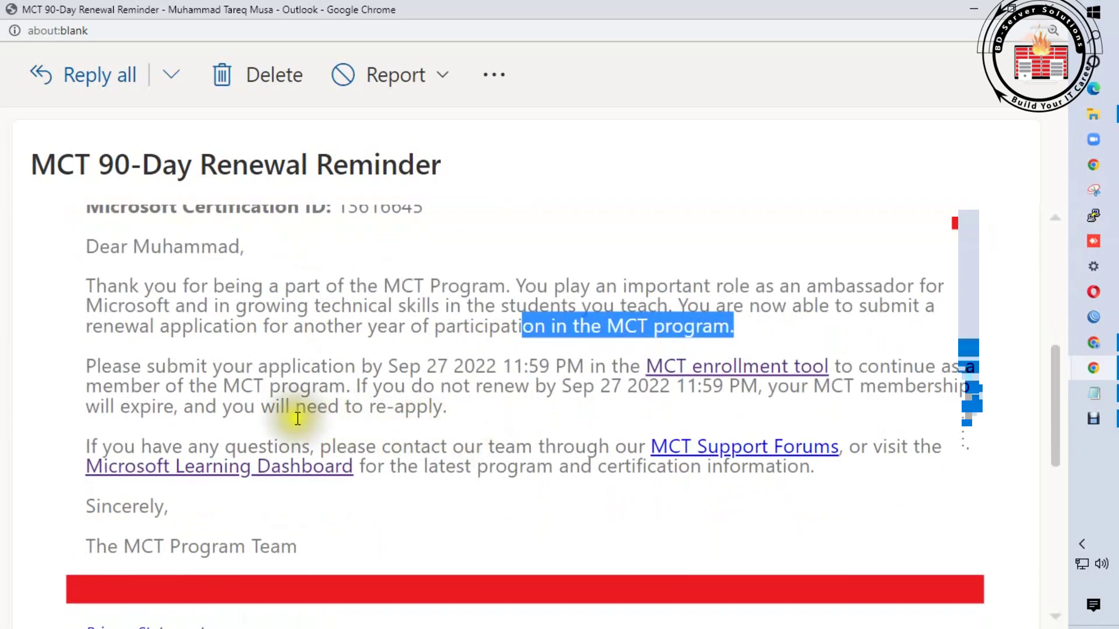
pyautogui.click(357, 366)
pyautogui.moveTo(357, 366); pyautogui.dragTo(512, 367)
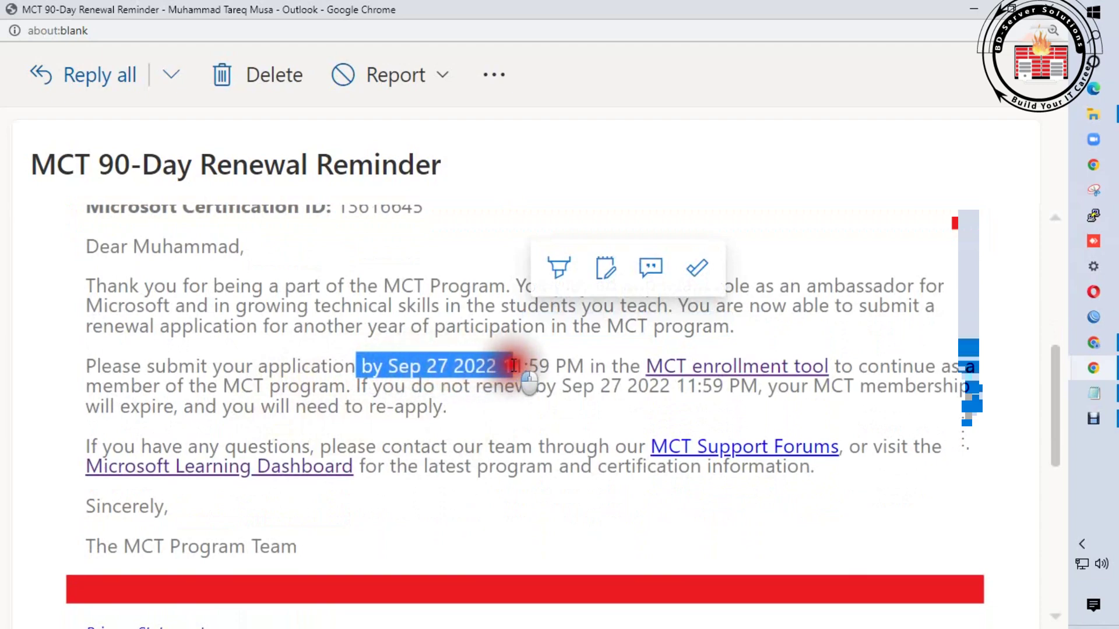
pyautogui.scroll(2, 338, 417)
pyautogui.scroll(2, 337, 417)
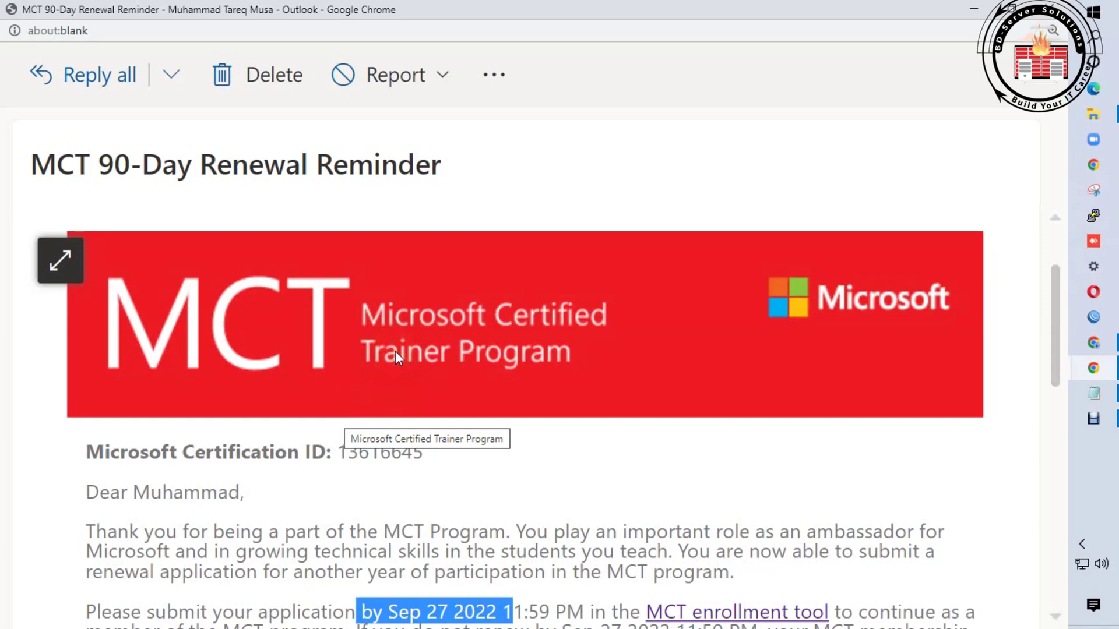
pyautogui.scroll(1, 232, 215)
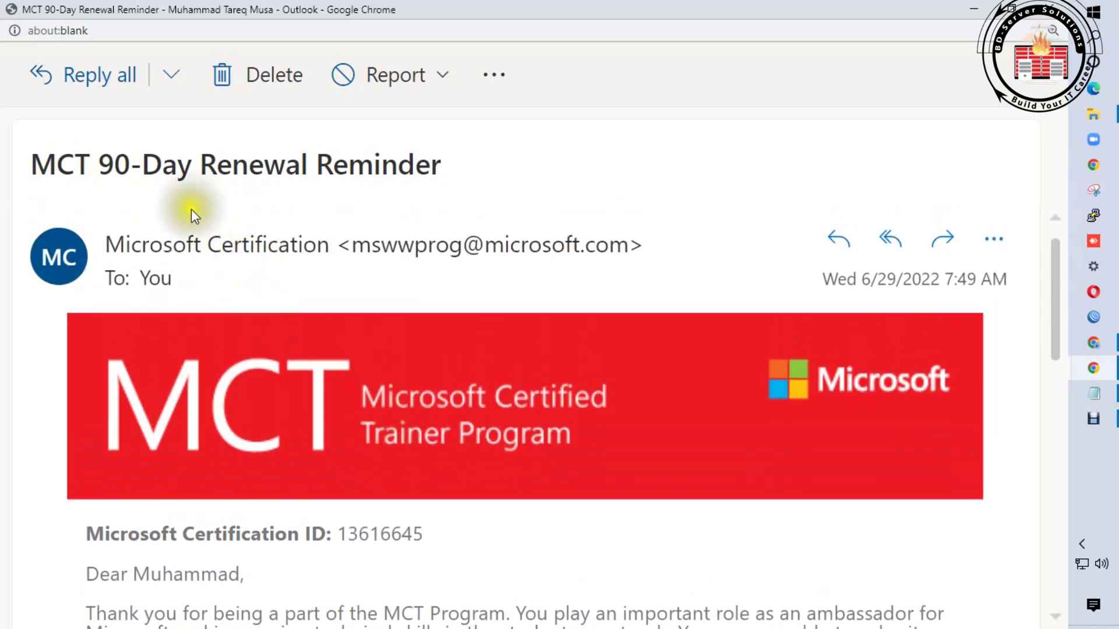
pyautogui.scroll(-3, 201, 290)
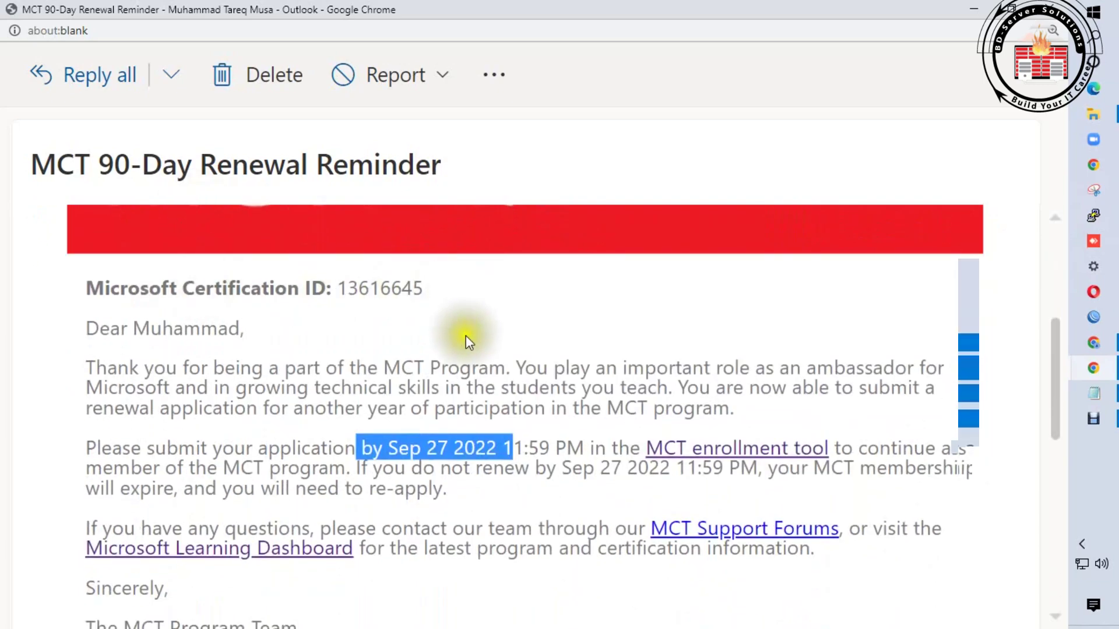
# - Open the MCT enrollment tool link in a new tab and check the account menu there
pyautogui.rightClick(673, 453)
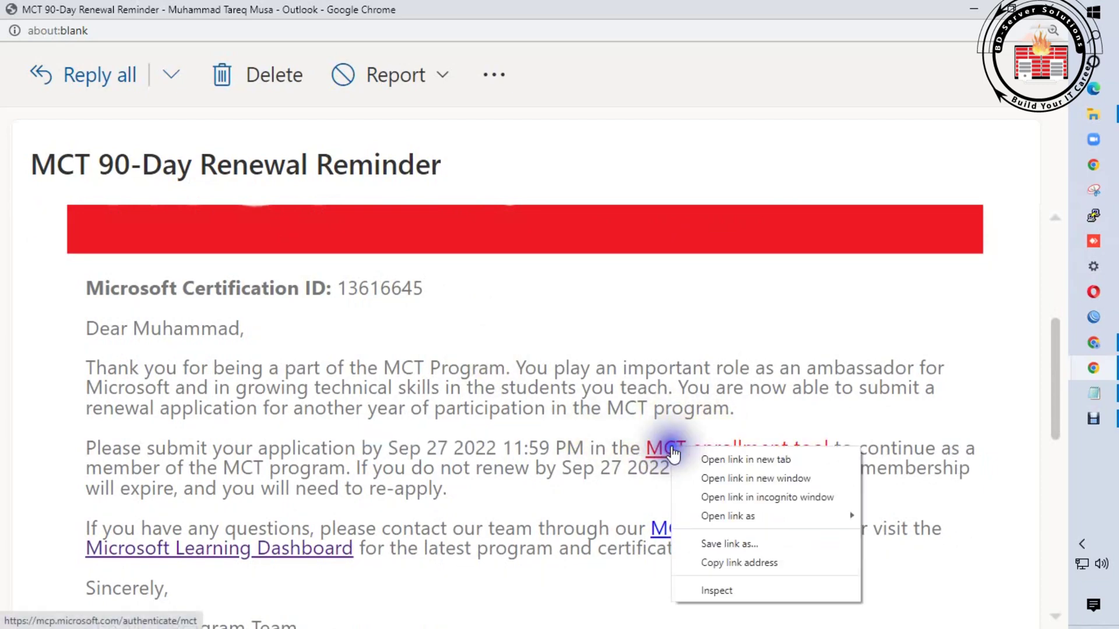
pyautogui.click(711, 458)
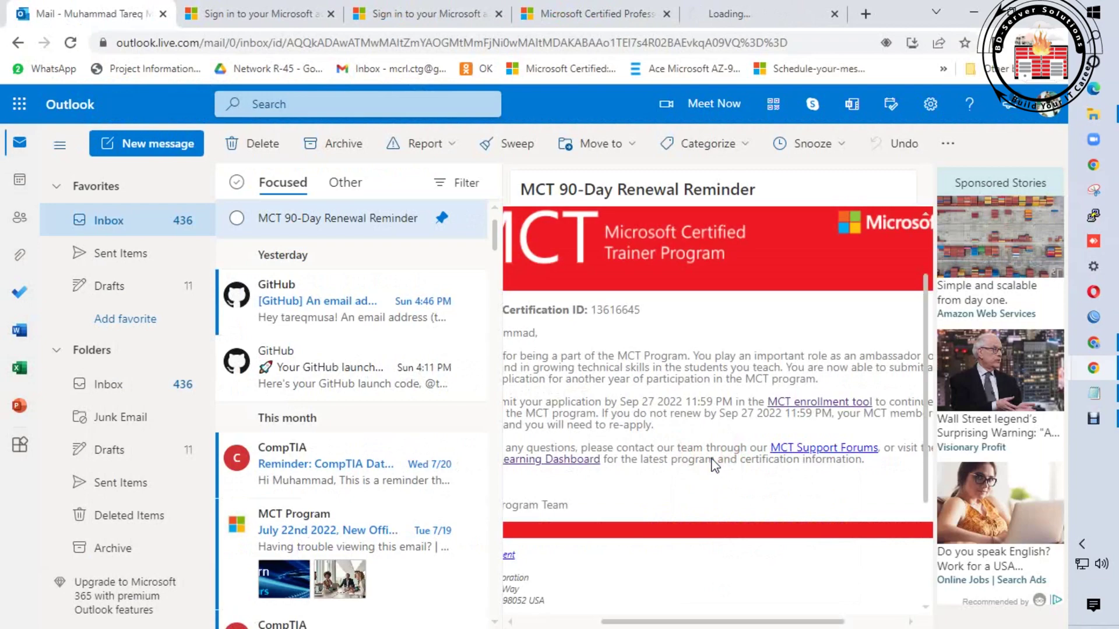
pyautogui.click(726, 6)
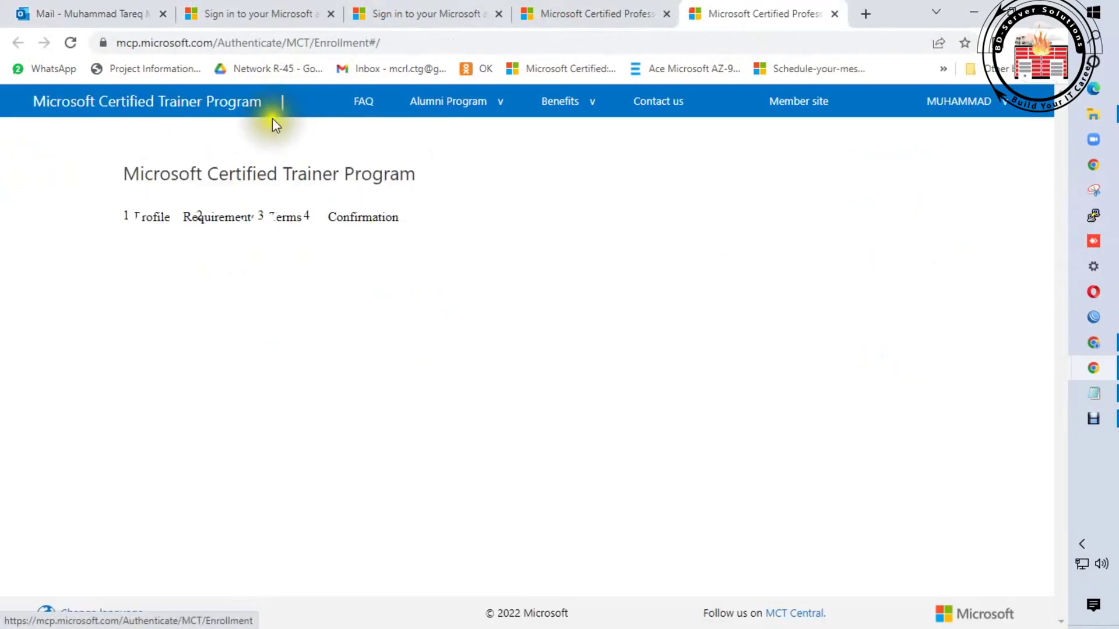
pyautogui.click(919, 99)
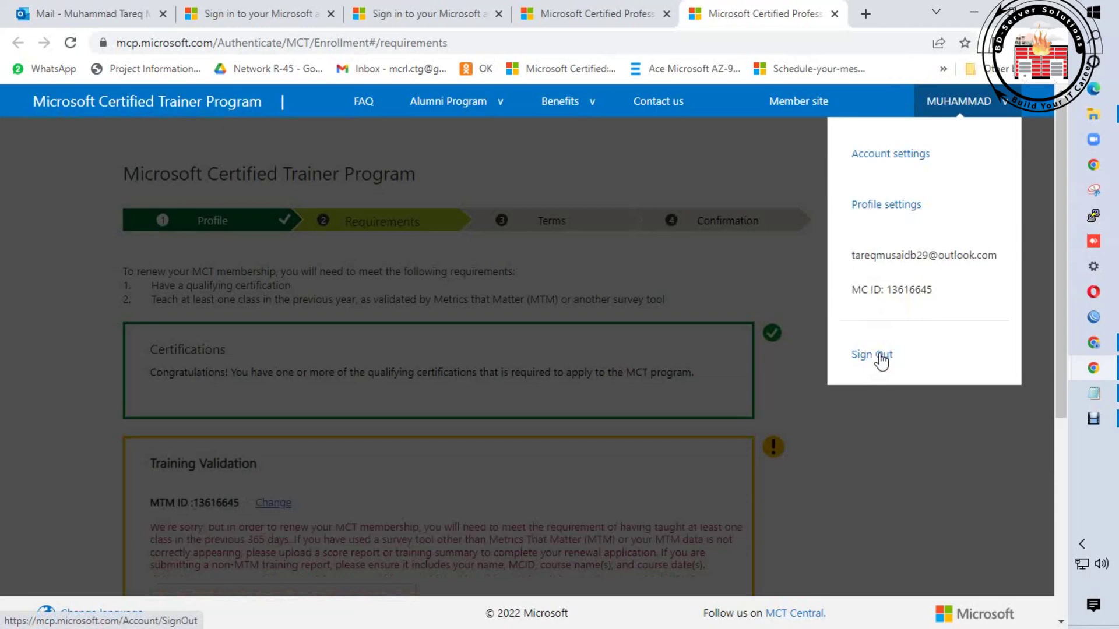
pyautogui.click(2, 344)
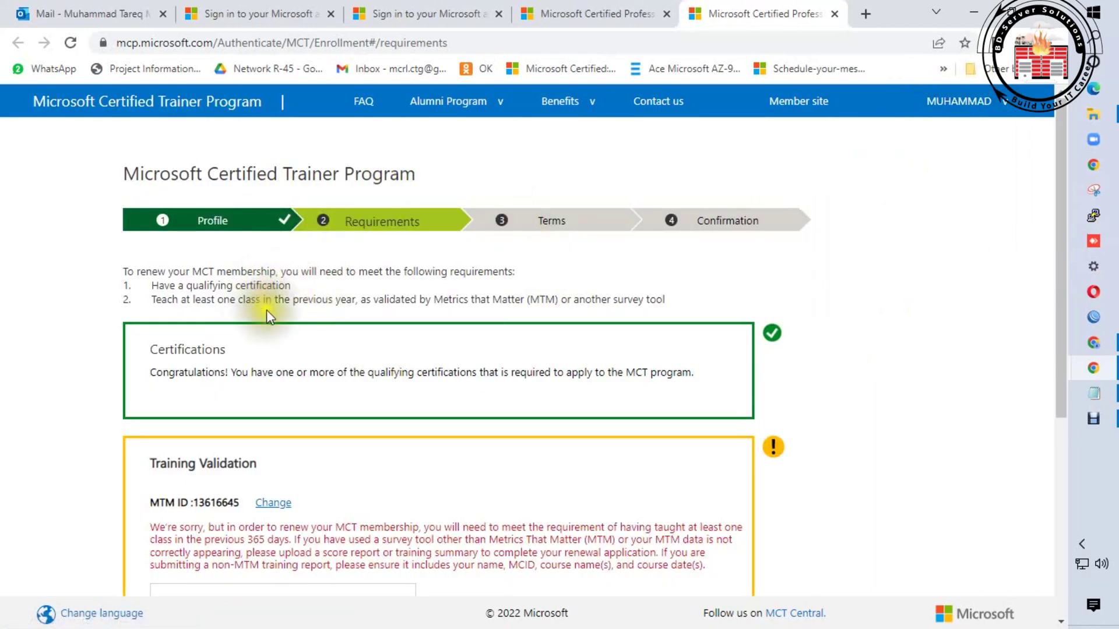
# - Highlight the renewal requirements intro, the qualifying certification line and the MTM-validated teaching line
pyautogui.scroll(-1, 267, 309)
pyautogui.click(126, 190)
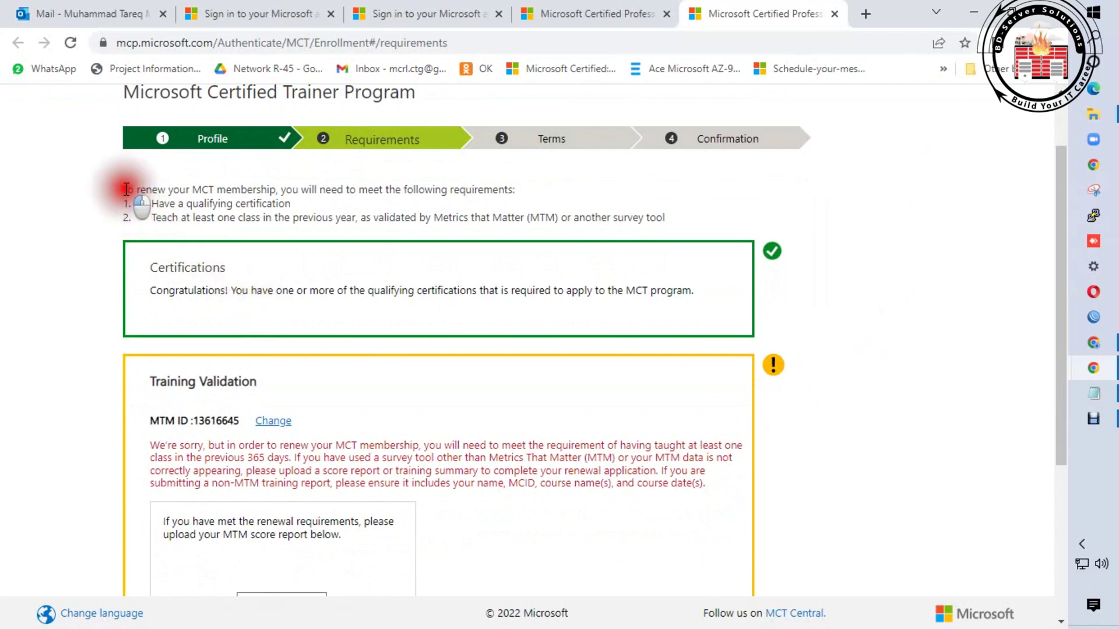
pyautogui.moveTo(126, 189); pyautogui.dragTo(549, 188)
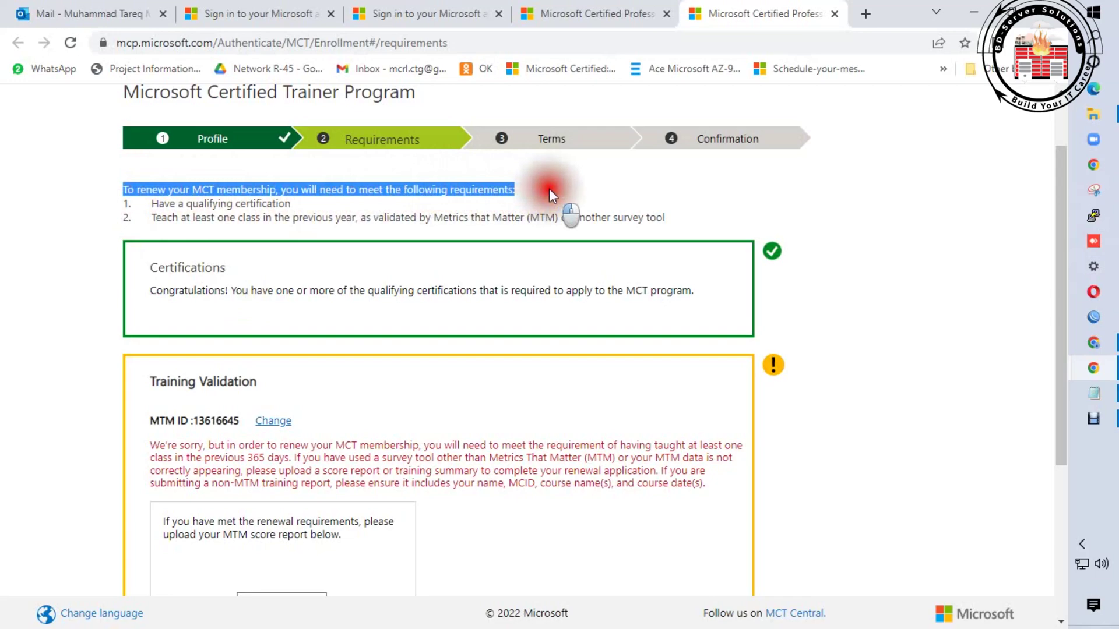
pyautogui.moveTo(152, 203); pyautogui.dragTo(315, 204)
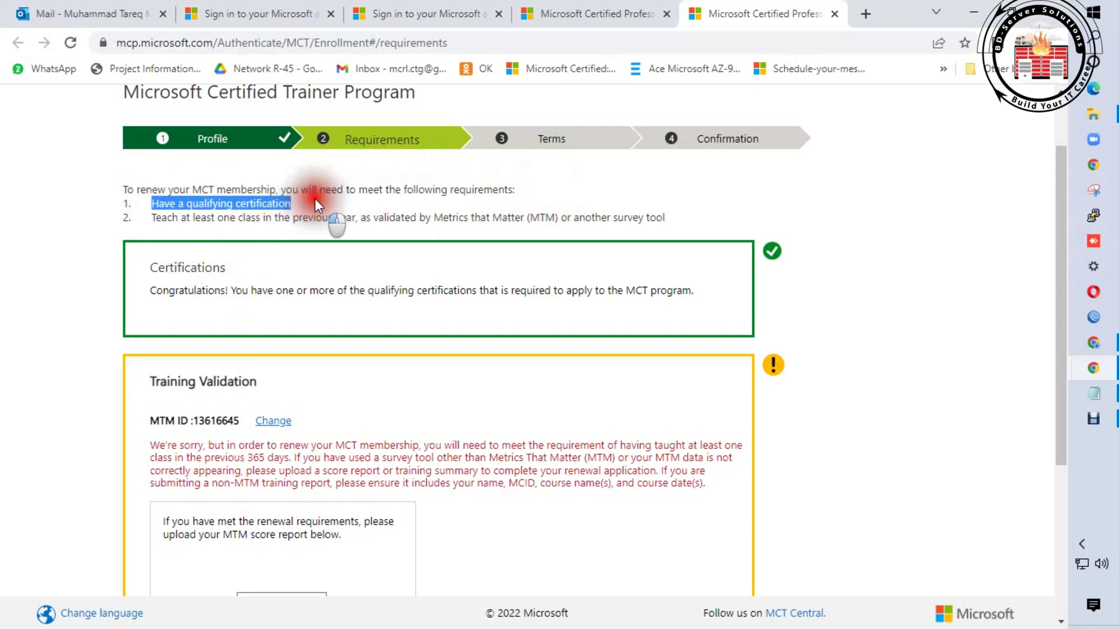
pyautogui.moveTo(161, 217); pyautogui.dragTo(696, 218)
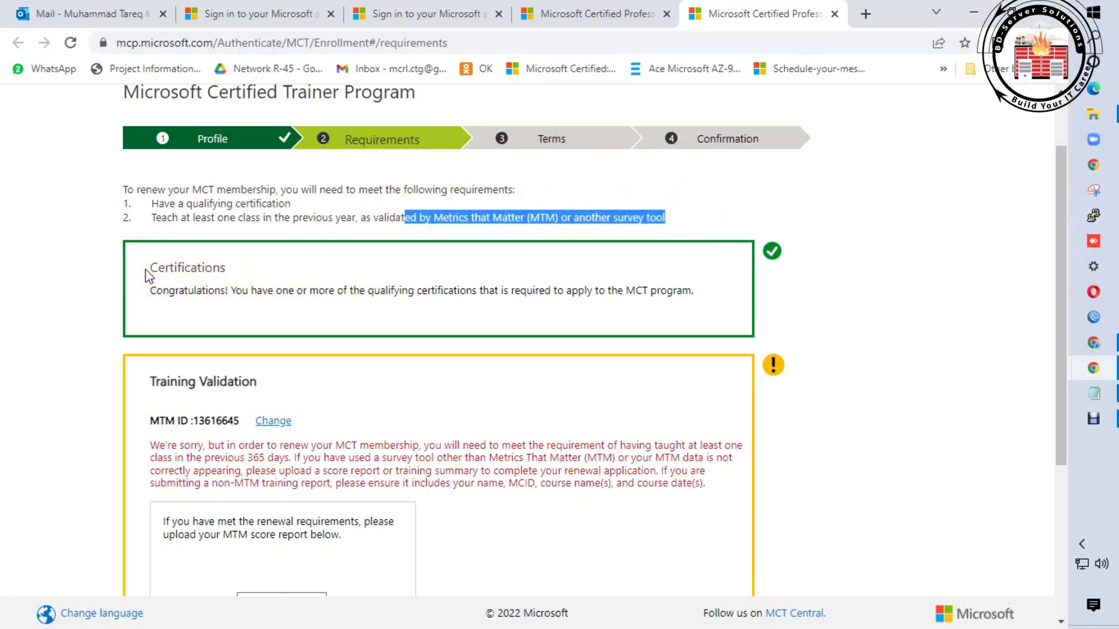
# - Zoom the page to 125% and highlight the Certifications congratulations sentence
pyautogui.hotkey('ctrl', '+')
pyautogui.hotkey('ctrl', '+')
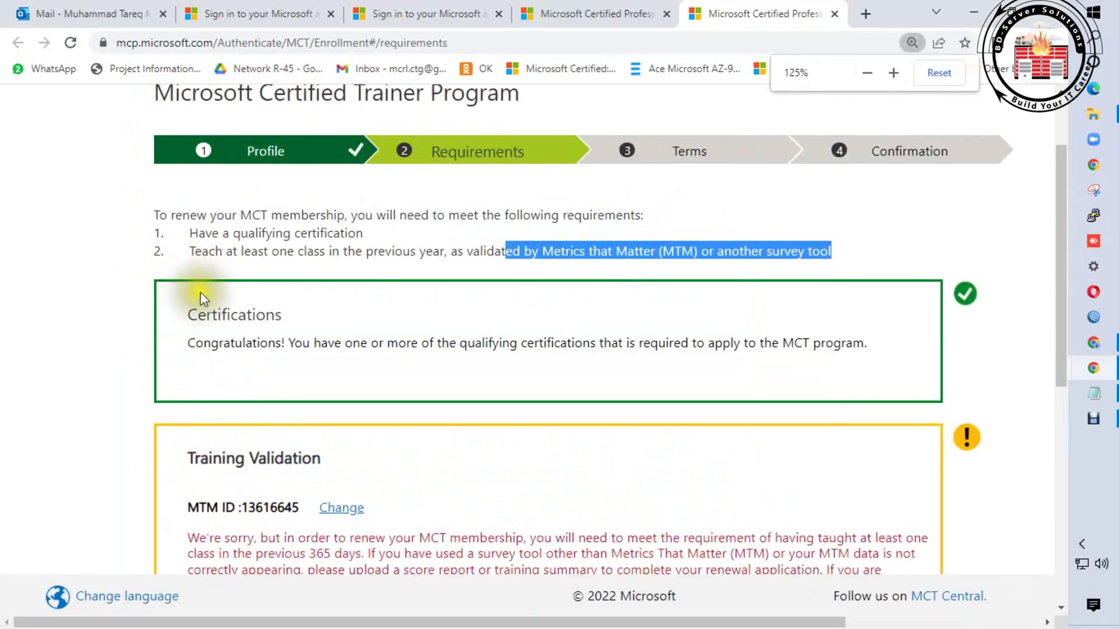
pyautogui.moveTo(190, 343); pyautogui.dragTo(204, 344)
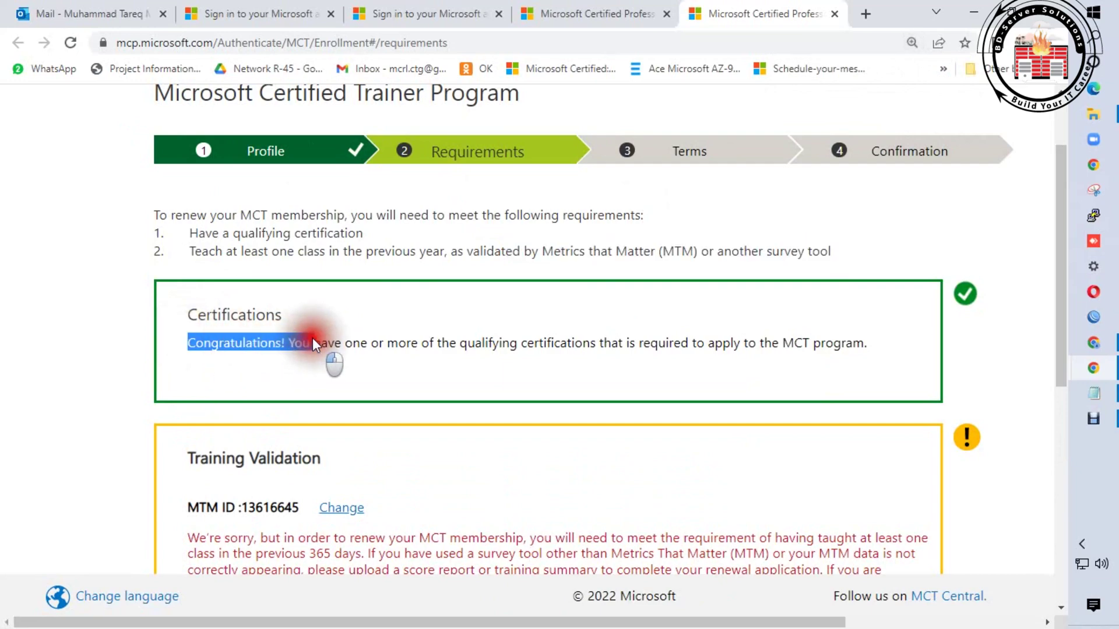
pyautogui.moveTo(312, 342); pyautogui.dragTo(449, 344)
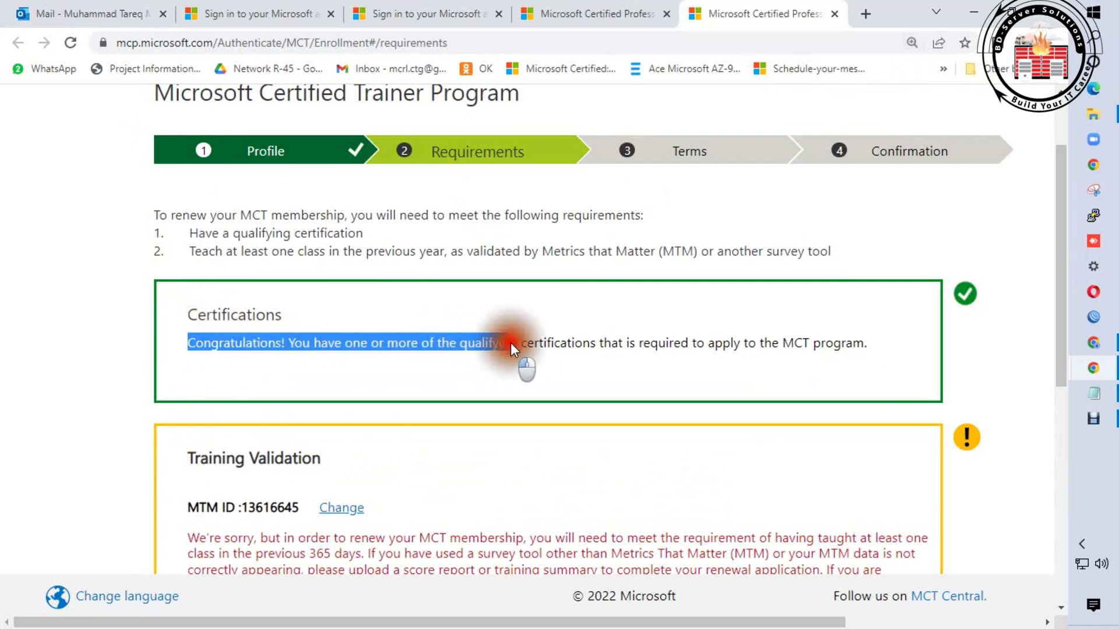
pyautogui.moveTo(579, 345); pyautogui.dragTo(780, 345)
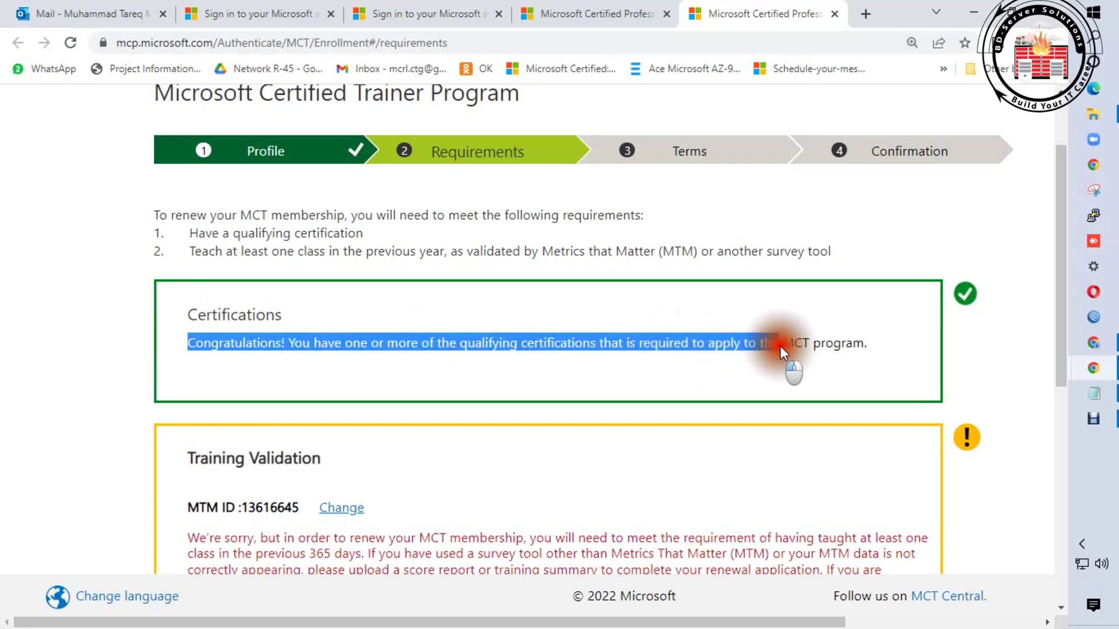
pyautogui.moveTo(874, 348); pyautogui.dragTo(874, 349)
# - Scroll to Training Validation and start uploading the MTM score report file
pyautogui.scroll(-5, 750, 347)
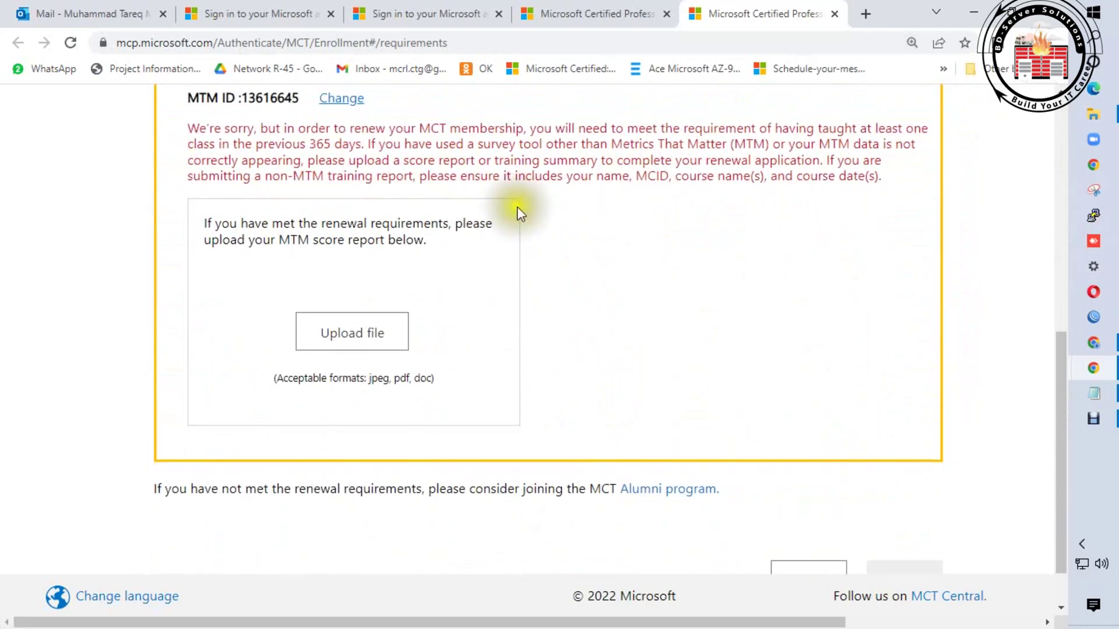
pyautogui.scroll(5, 512, 334)
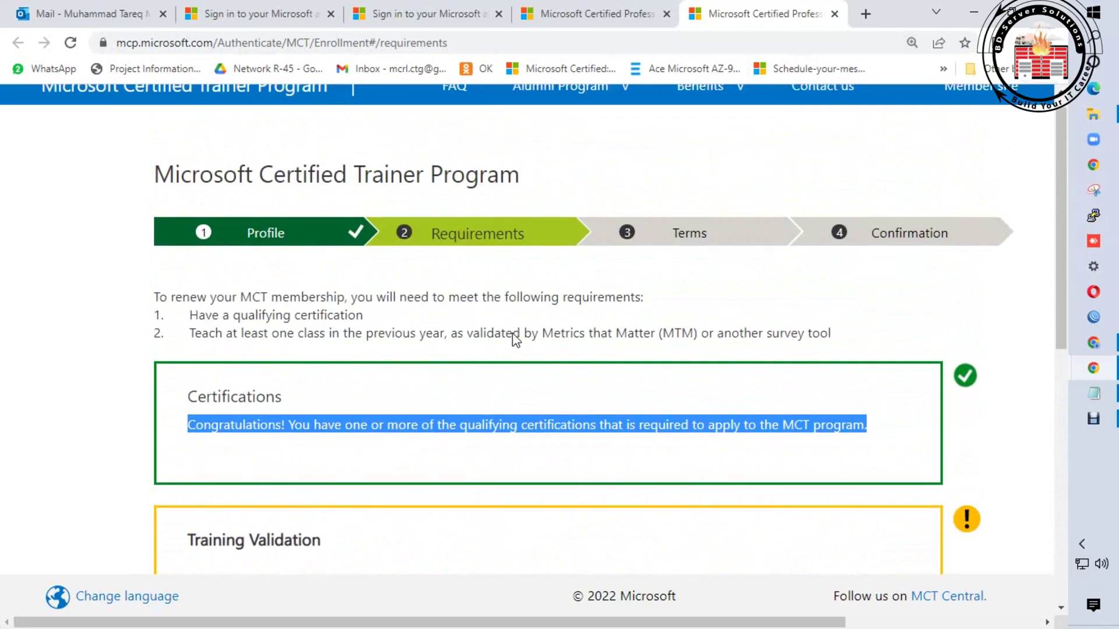
pyautogui.scroll(-5, 512, 334)
pyautogui.click(401, 331)
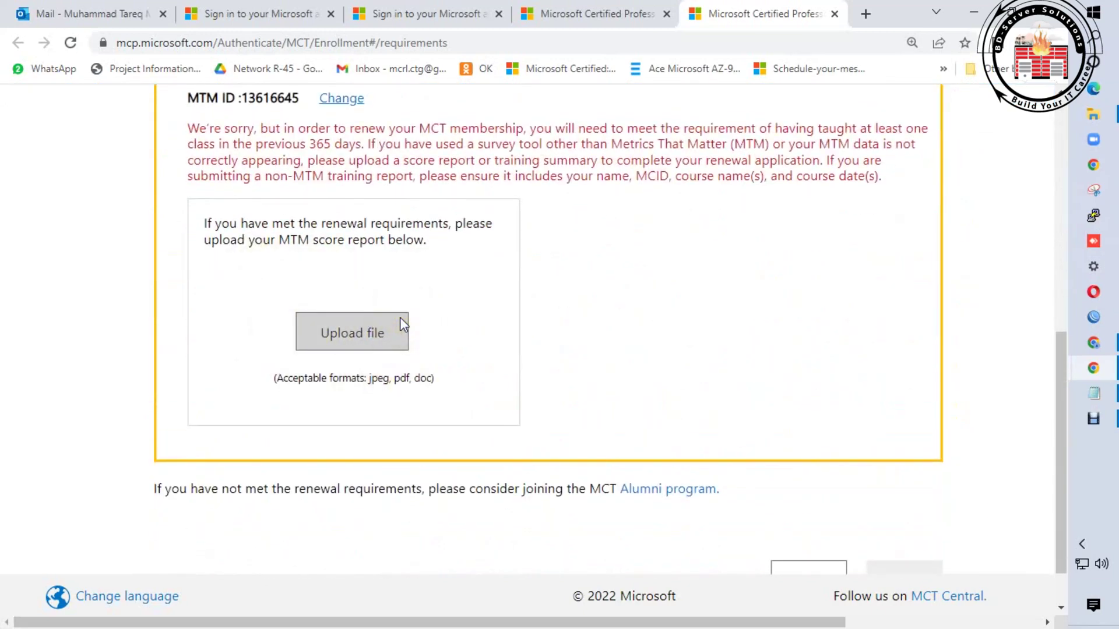
pyautogui.click(869, 338)
# - View Experience Certificate.png from Downloads, then close the viewer and minimize File Explorer
pyautogui.click(1094, 113)
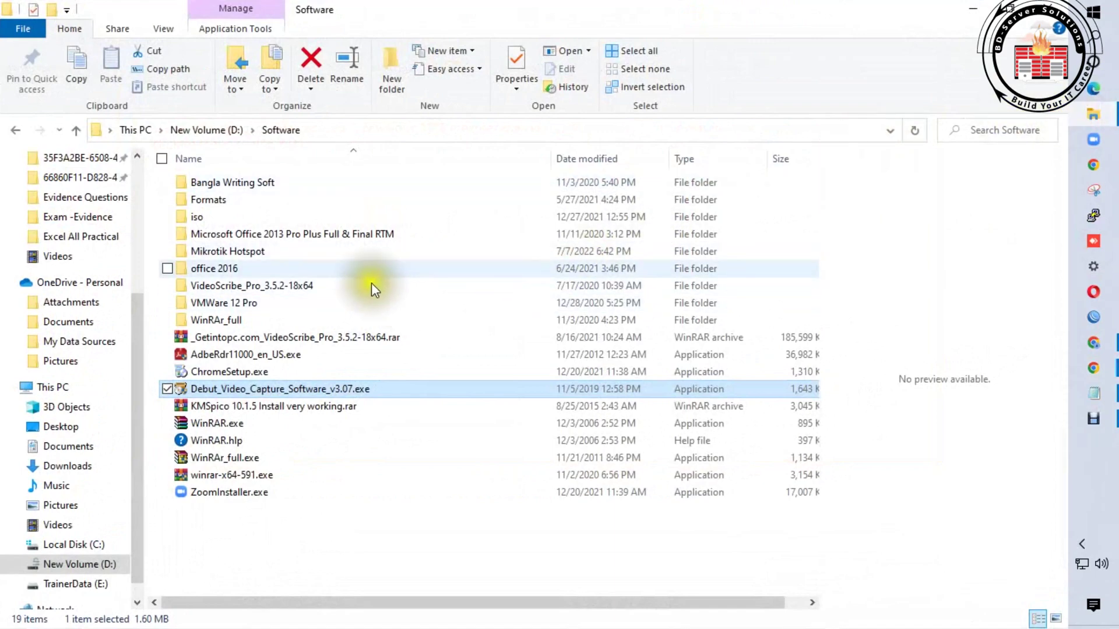
pyautogui.scroll(5, 145, 296)
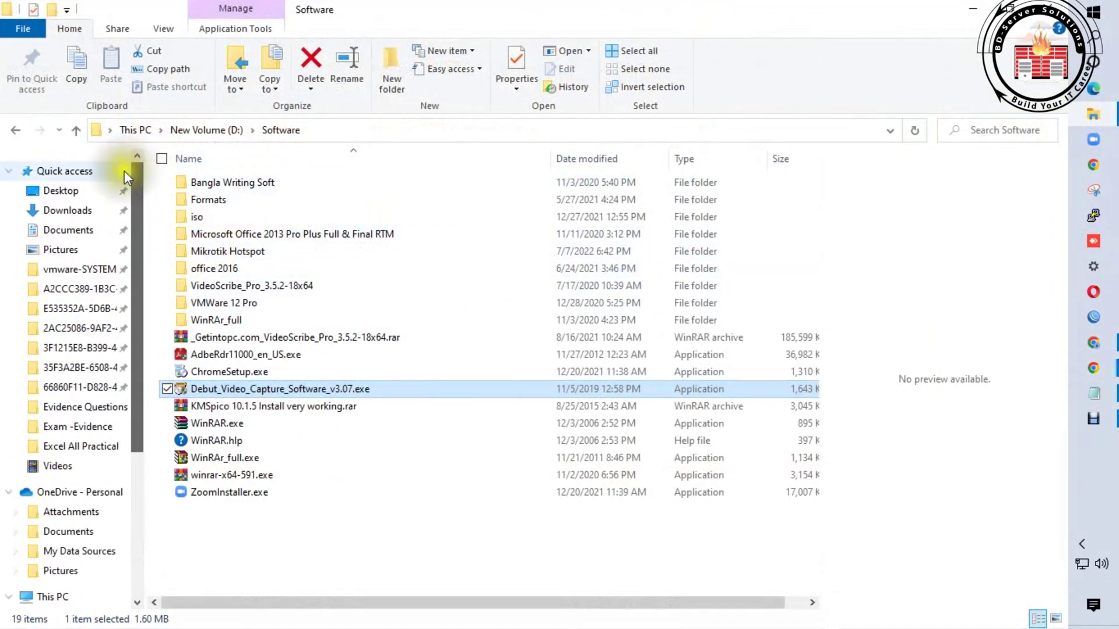
pyautogui.click(82, 210)
pyautogui.doubleClick(213, 205)
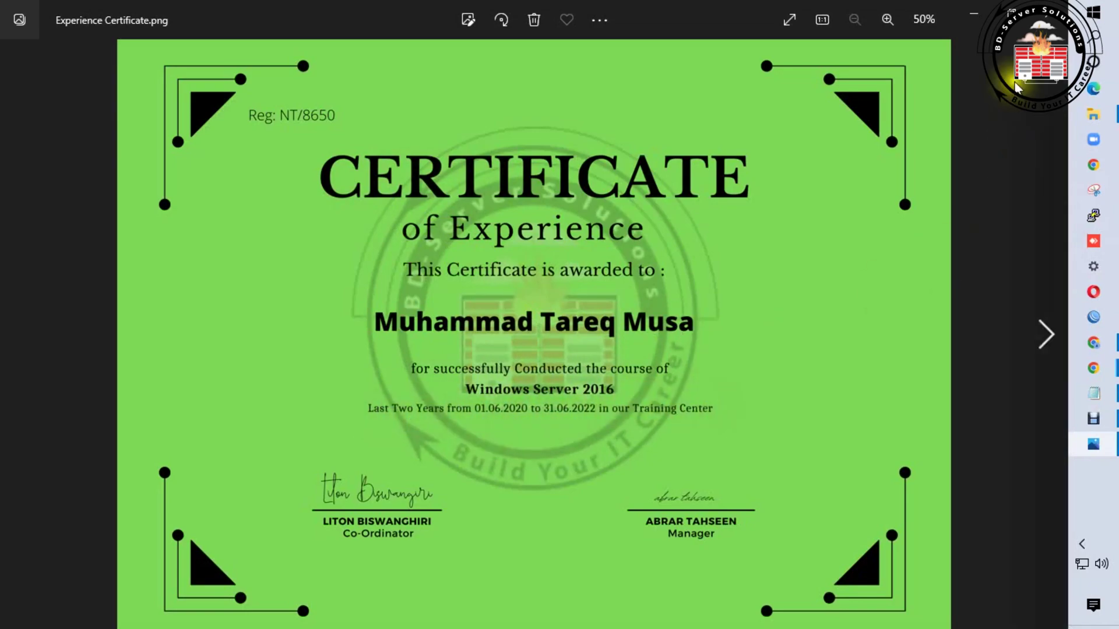
pyautogui.click(1043, 8)
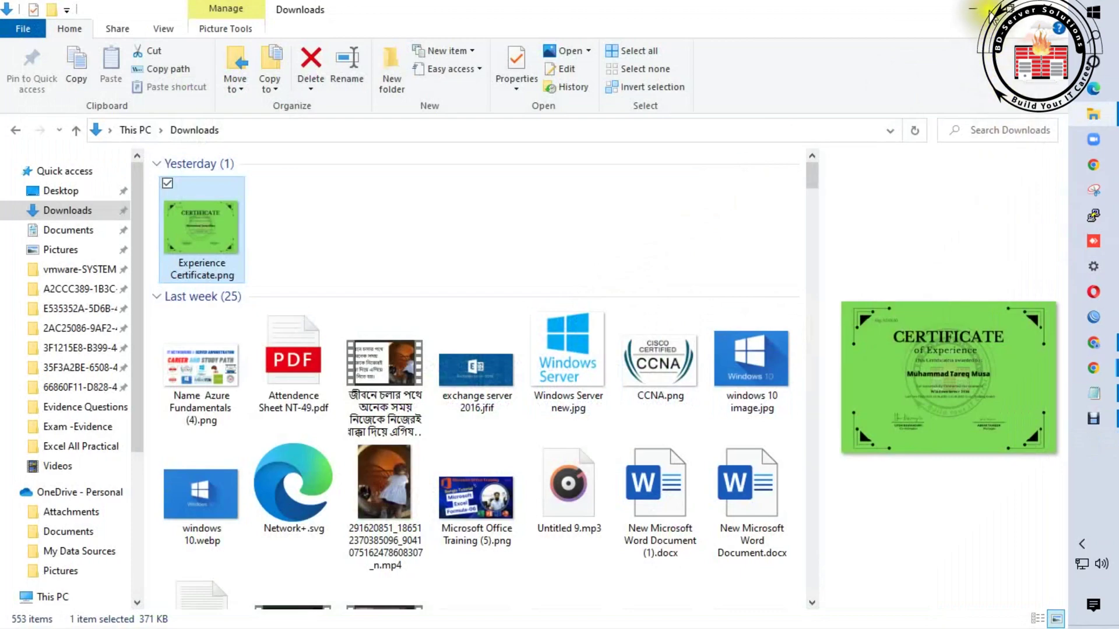
pyautogui.click(985, 8)
# - Upload Experience Certificate.png from Downloads as the MTM score report, then zoom the page out
pyautogui.click(348, 330)
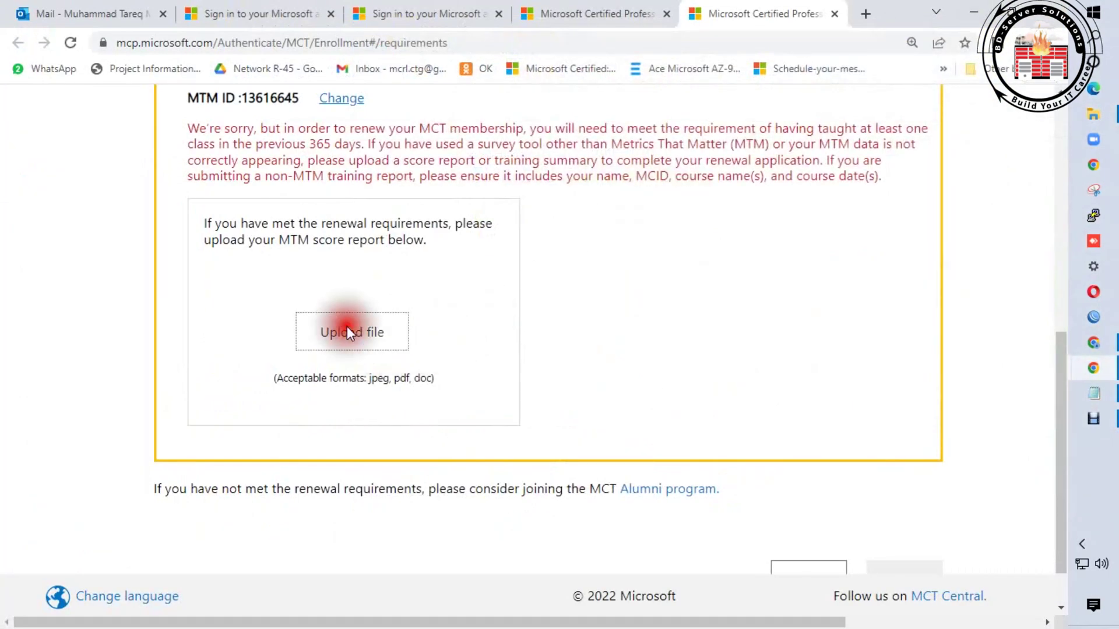
pyautogui.scroll(1, 173, 181)
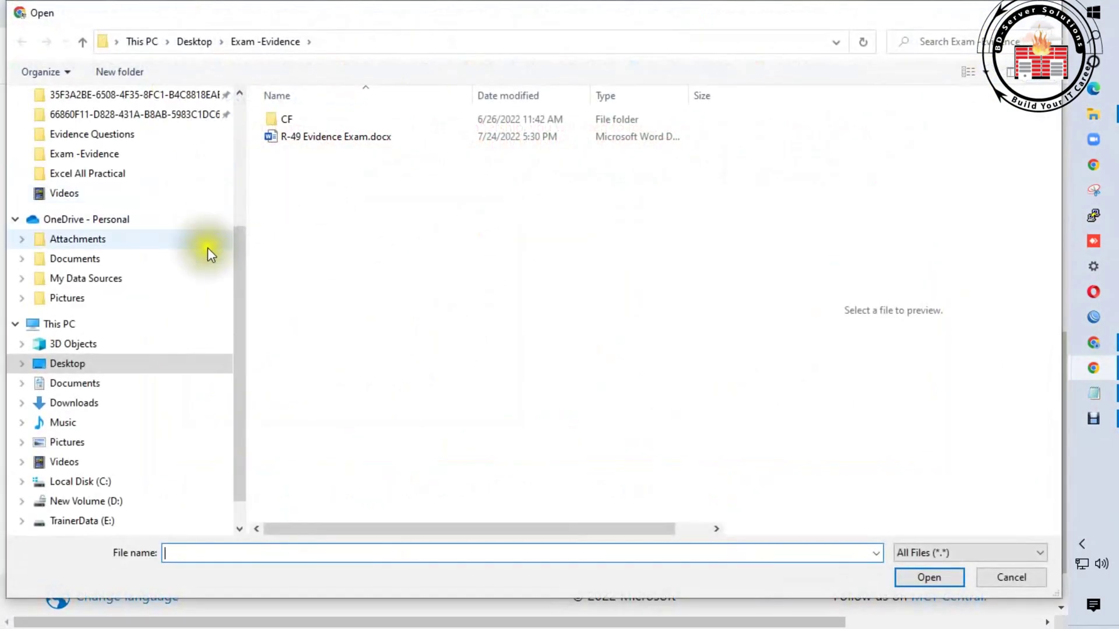
pyautogui.scroll(5, 236, 244)
pyautogui.click(153, 148)
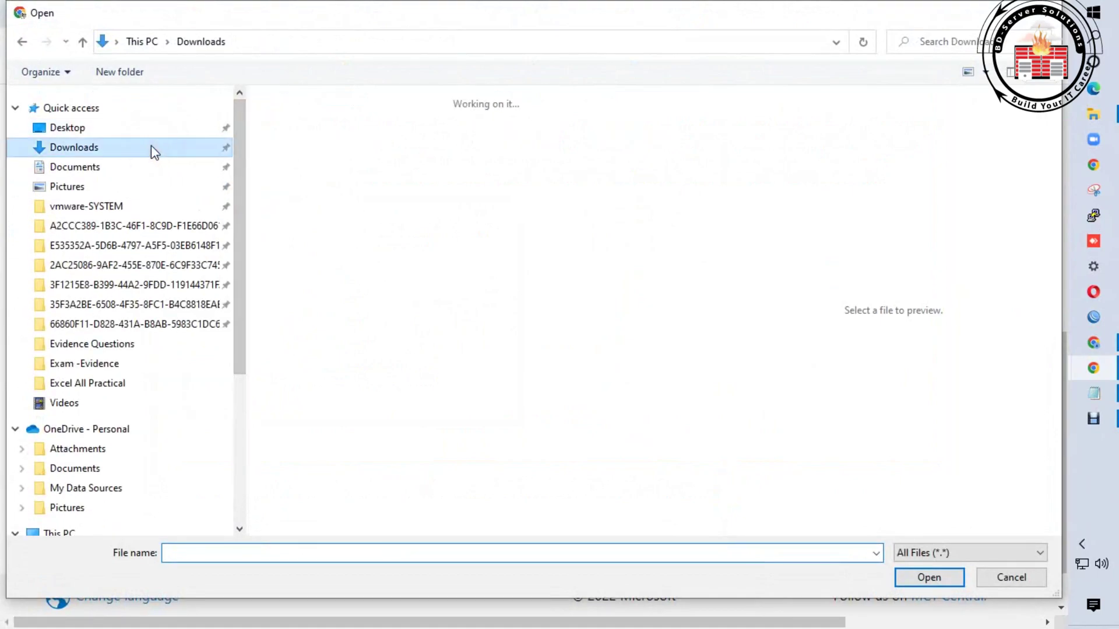
pyautogui.click(309, 175)
pyautogui.click(915, 575)
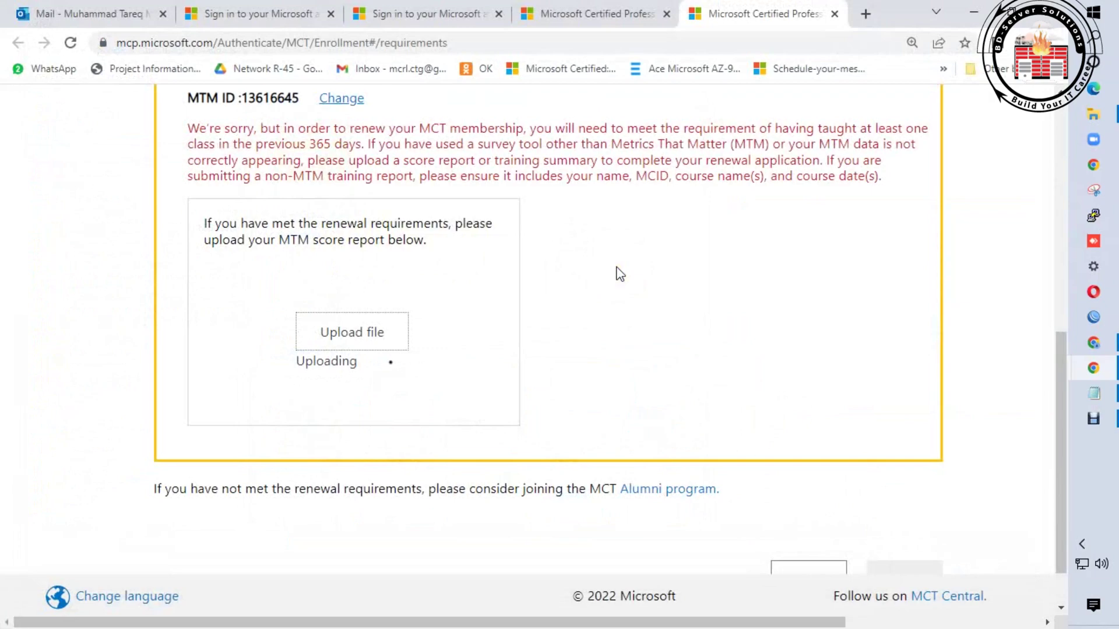
pyautogui.hotkey('ctrl', '-')
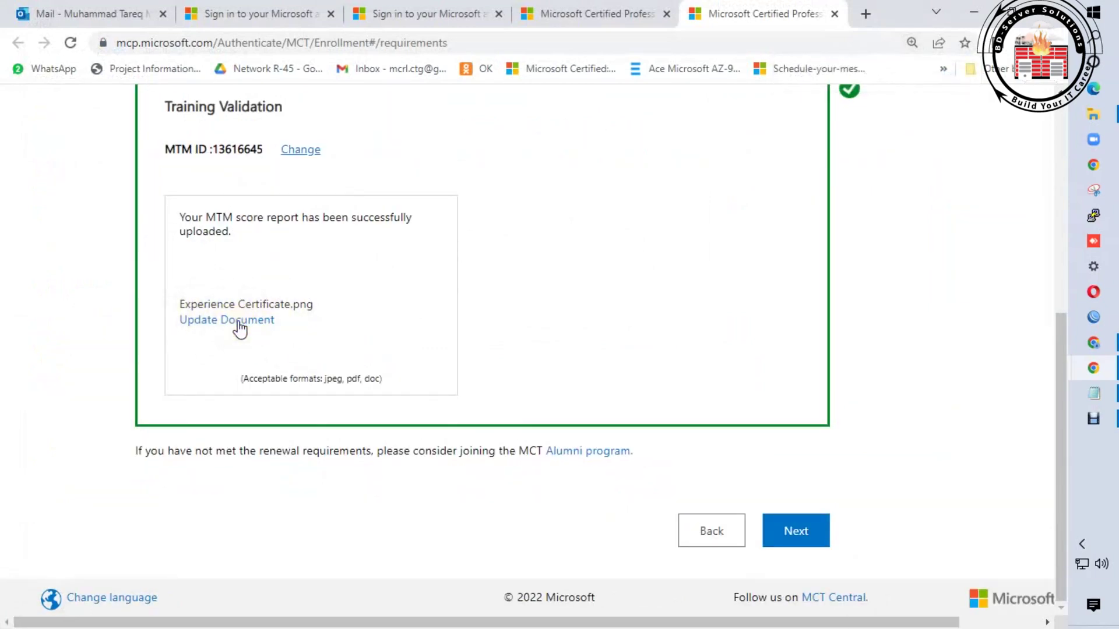
pyautogui.scroll(6, 577, 289)
pyautogui.scroll(-6, 729, 457)
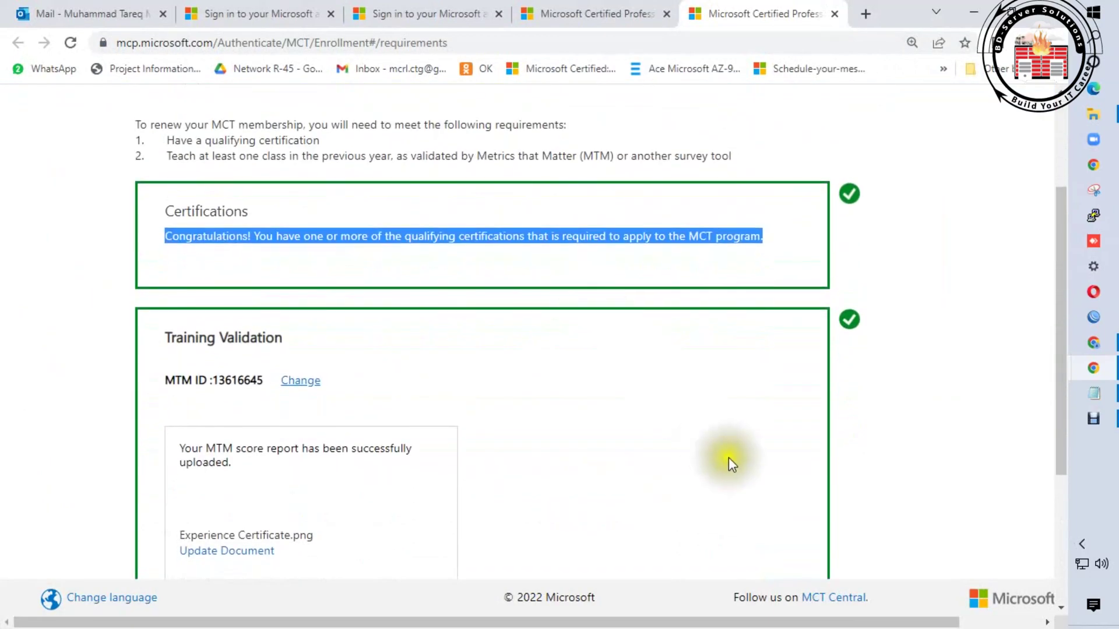
pyautogui.scroll(-1, 703, 478)
# - Continue to Terms, accept the MCT Program Agreement, reset zoom, and submit the renewal application
pyautogui.click(797, 529)
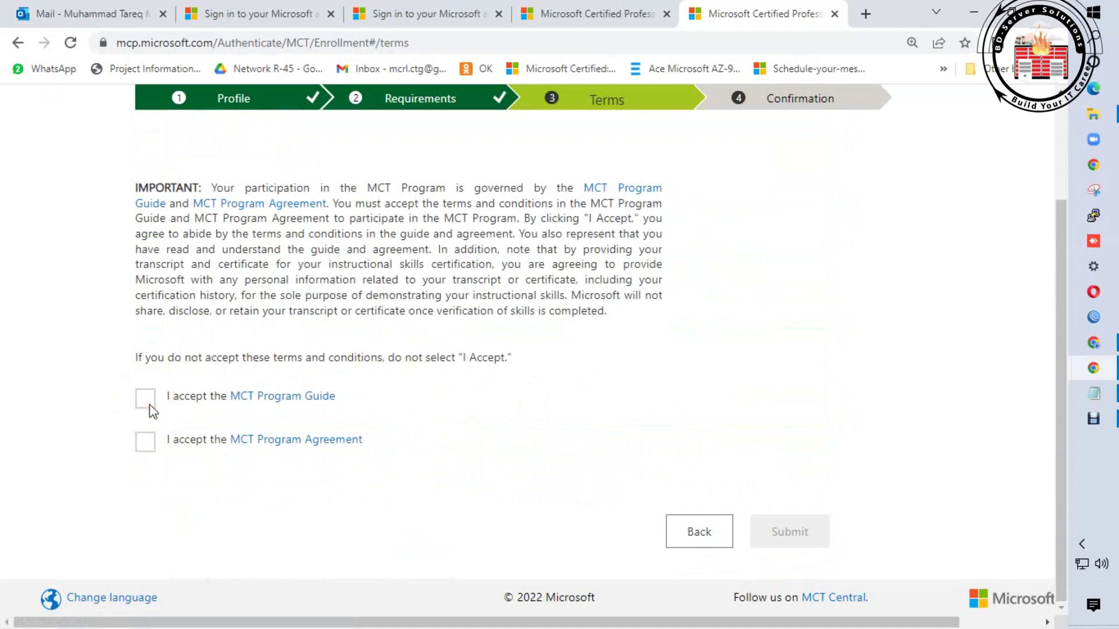
pyautogui.click(145, 442)
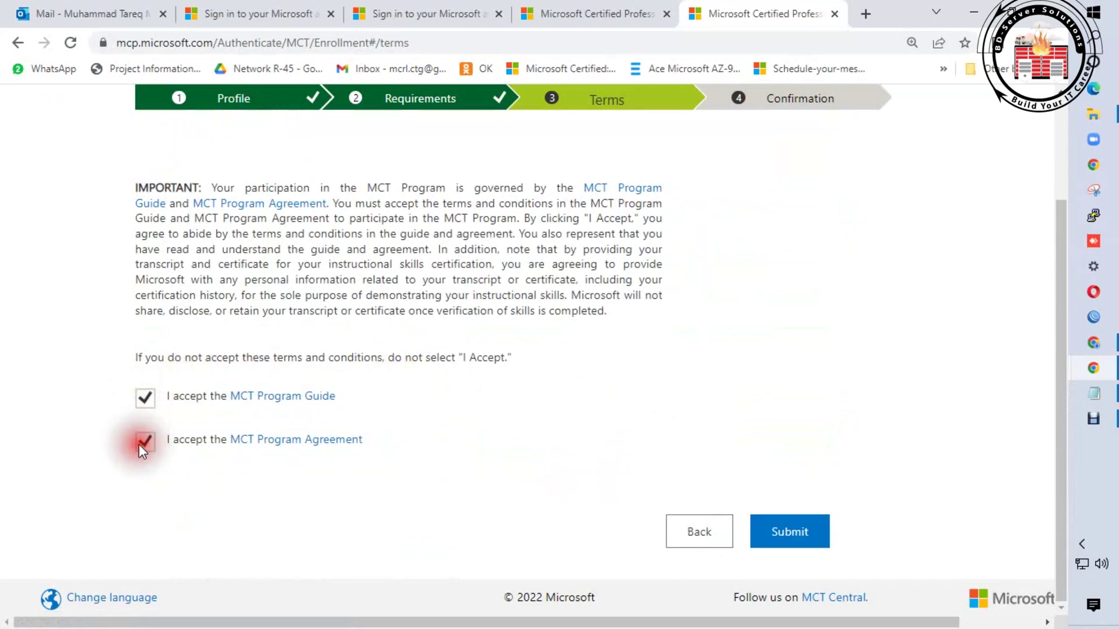
pyautogui.scroll(2, 393, 392)
pyautogui.scroll(-2, 393, 392)
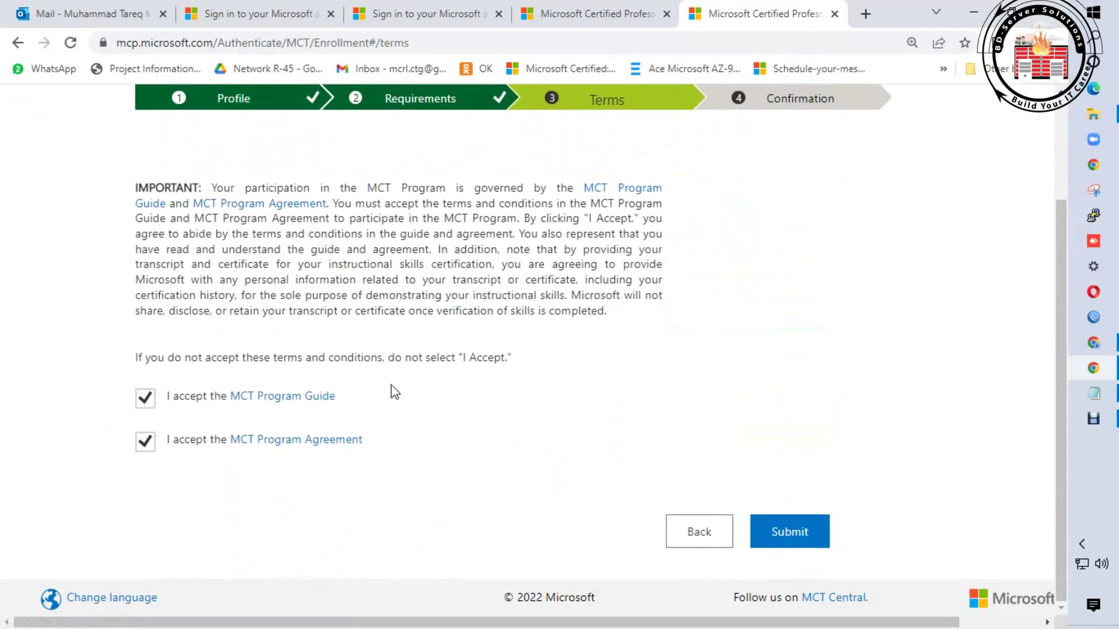
pyautogui.hotkey('ctrl', '-')
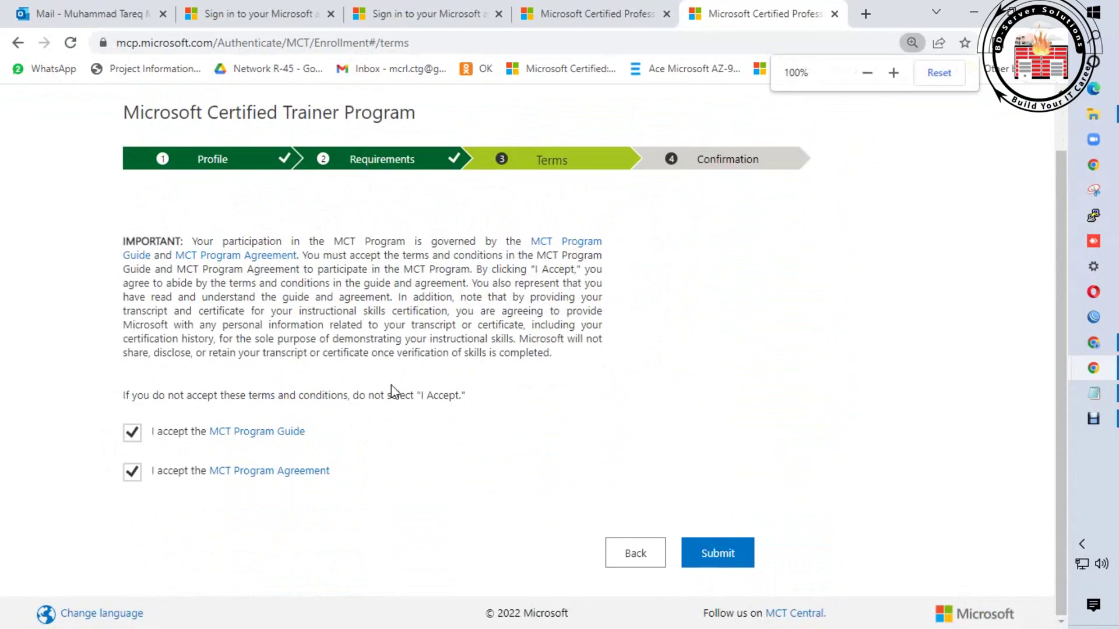
pyautogui.click(706, 553)
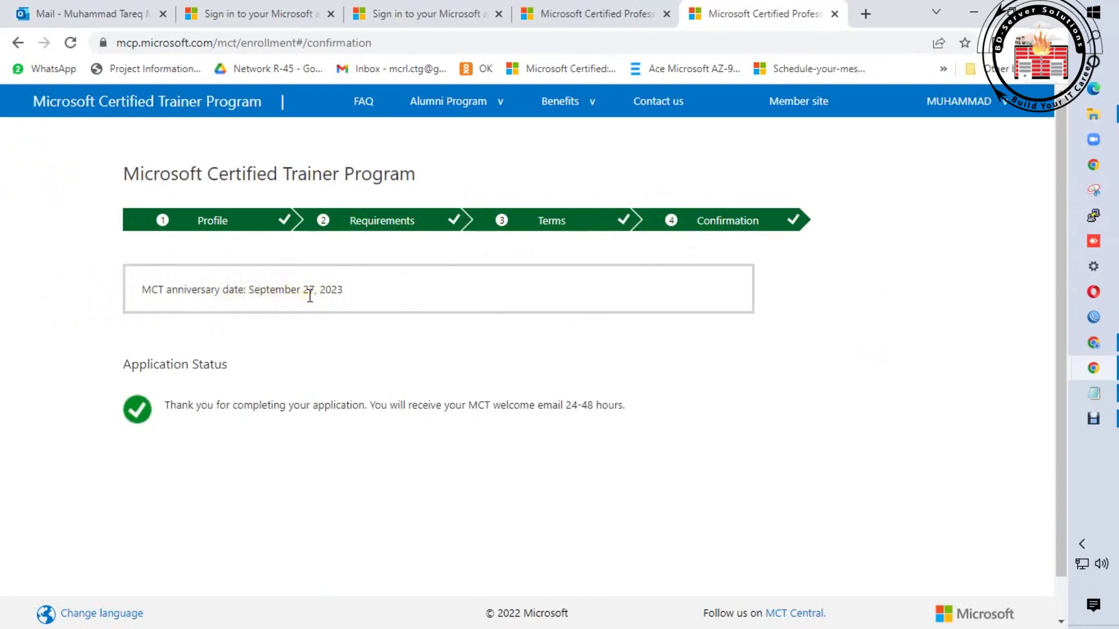
# - Highlight and clear the application status sentence, then move to the Microsoft sign-in tab
pyautogui.moveTo(207, 406); pyautogui.dragTo(625, 406)
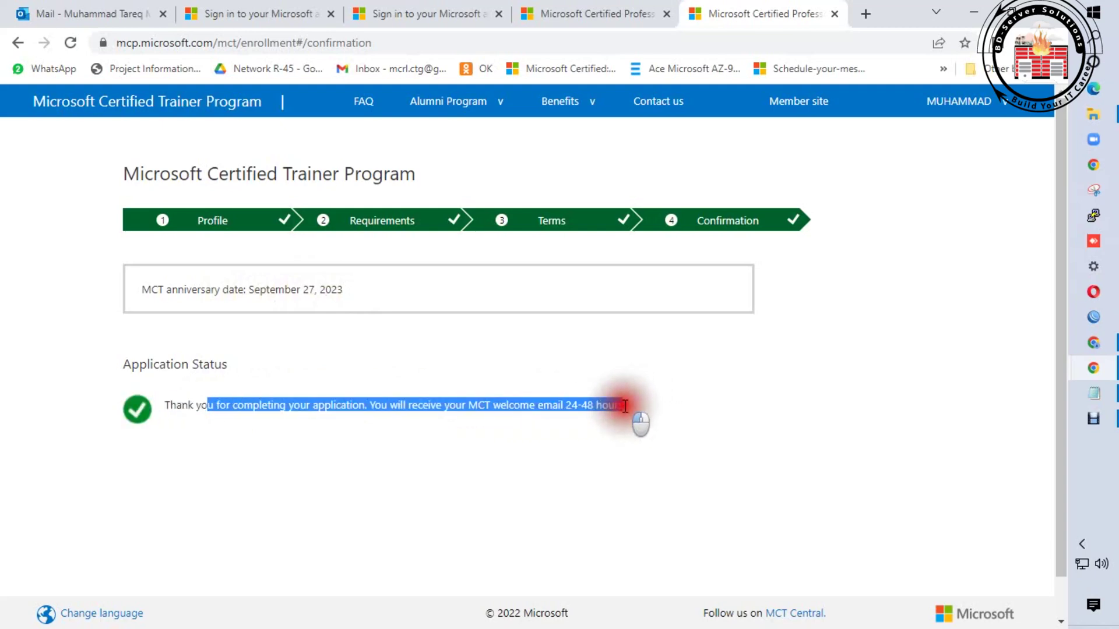
pyautogui.moveTo(625, 406); pyautogui.dragTo(625, 406)
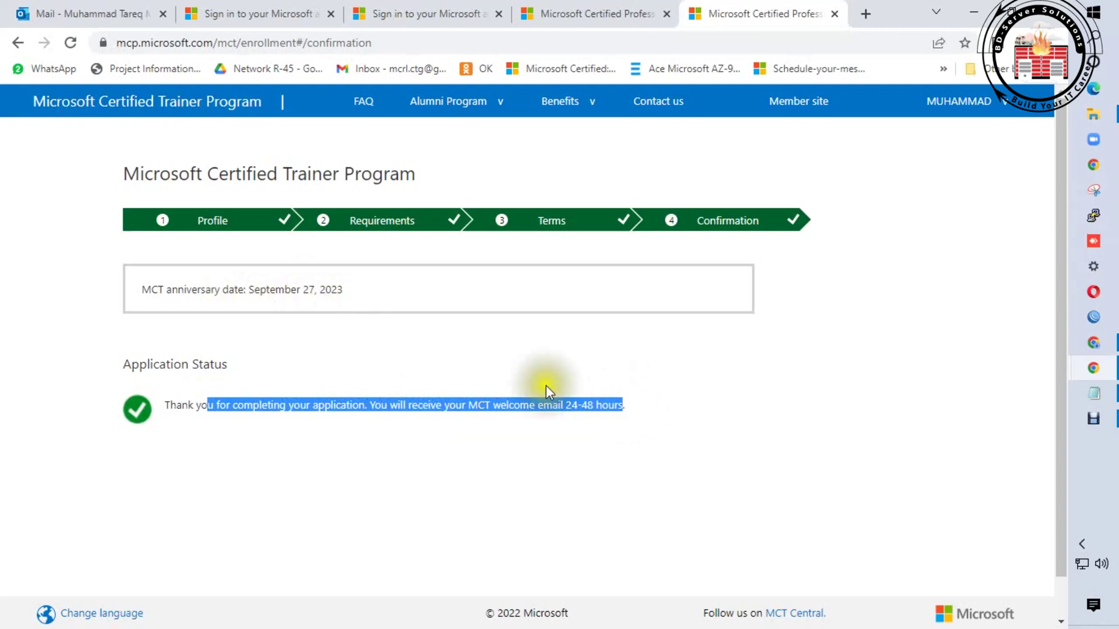
pyautogui.click(262, 407)
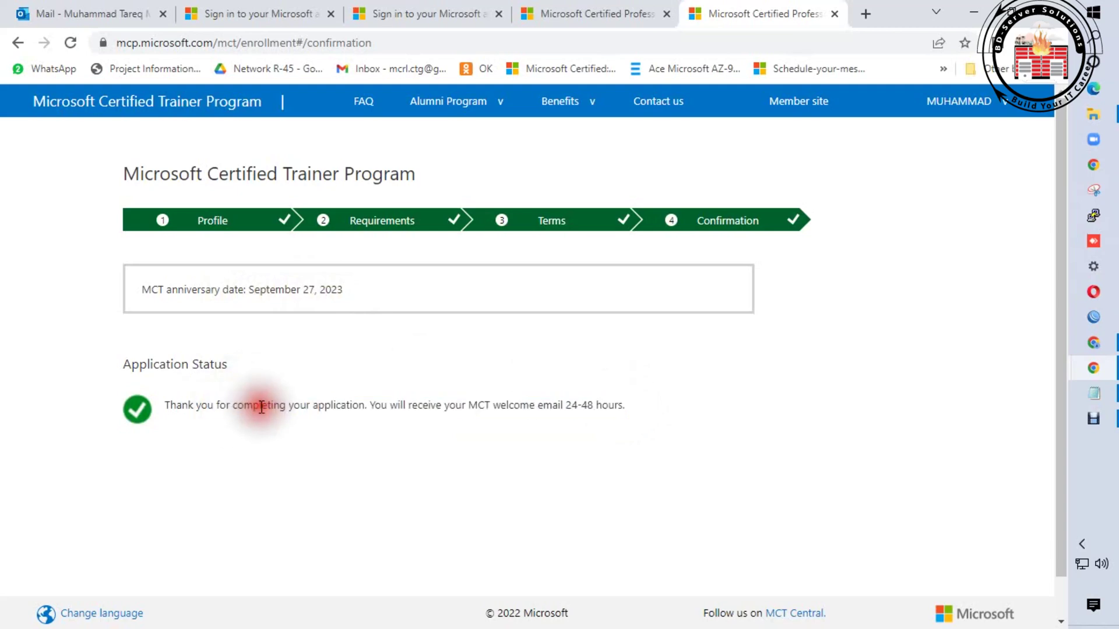
pyautogui.click(583, 7)
pyautogui.click(408, 13)
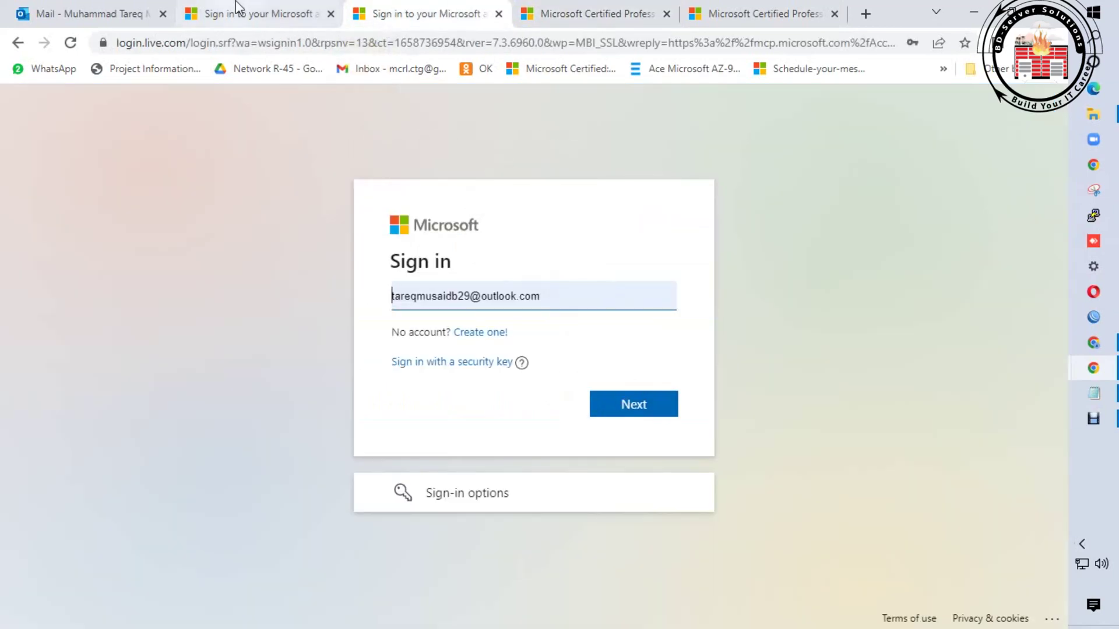
# - Submit the account email and password, then dismiss Chrome's password breach warning
pyautogui.click(251, 8)
pyautogui.click(408, 14)
pyautogui.click(629, 404)
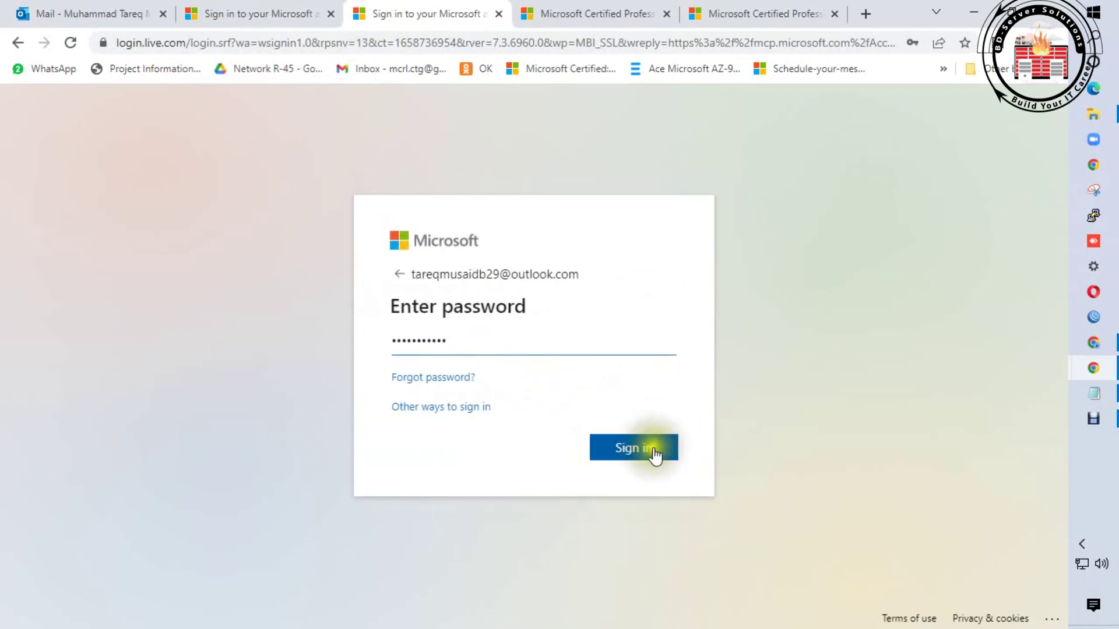
pyautogui.click(654, 454)
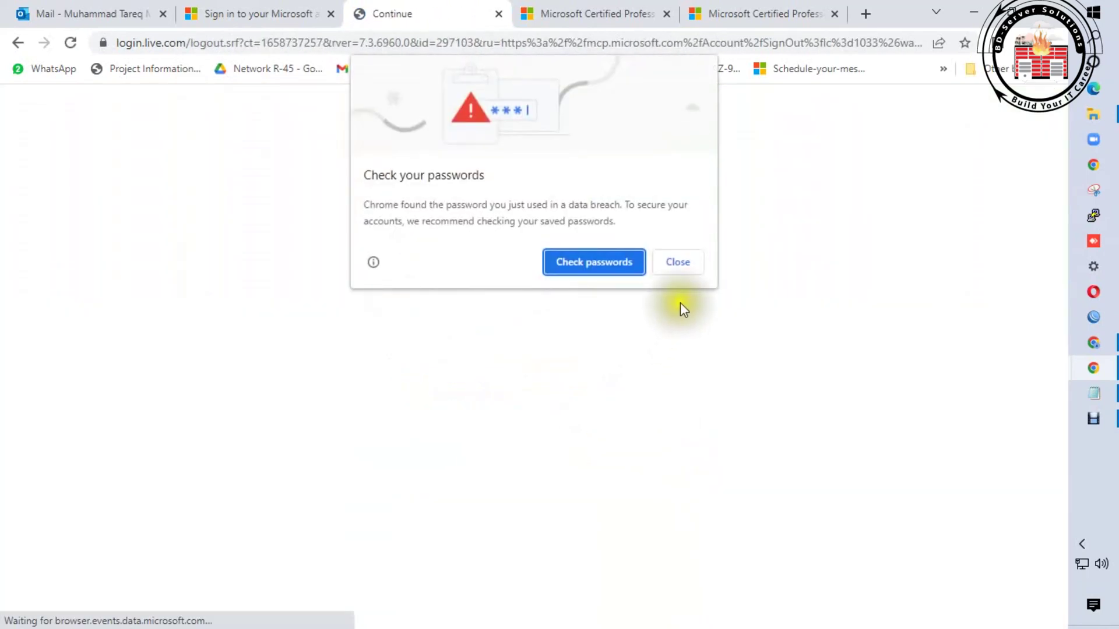
pyautogui.click(680, 262)
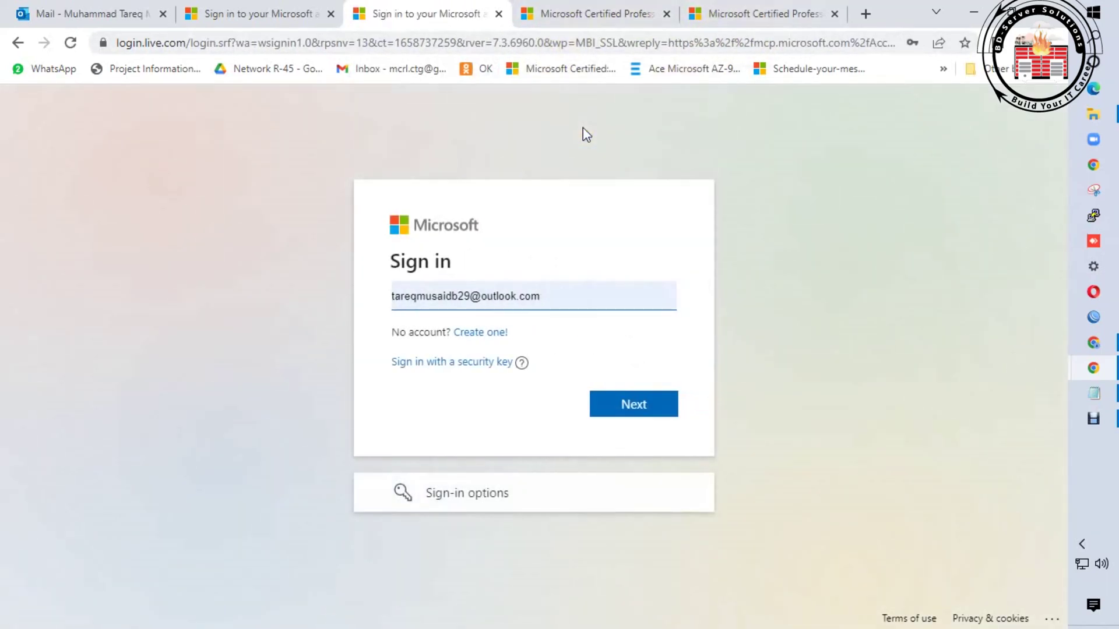
# - Sign in with the autofilled password, choose to stay signed in, and open a new tab
pyautogui.click(628, 408)
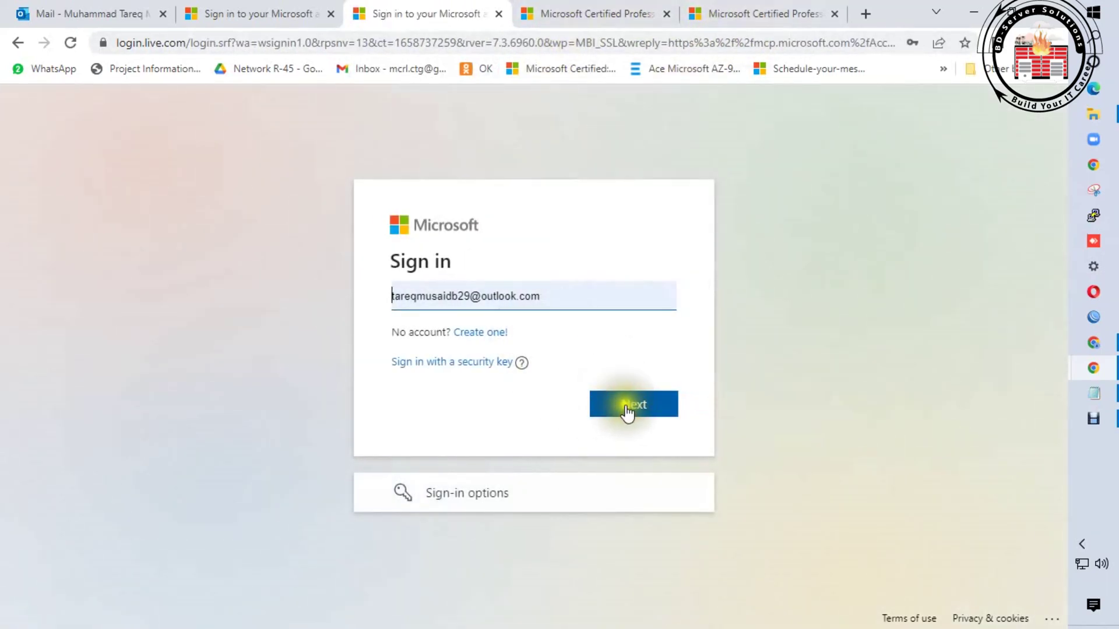
pyautogui.click(641, 448)
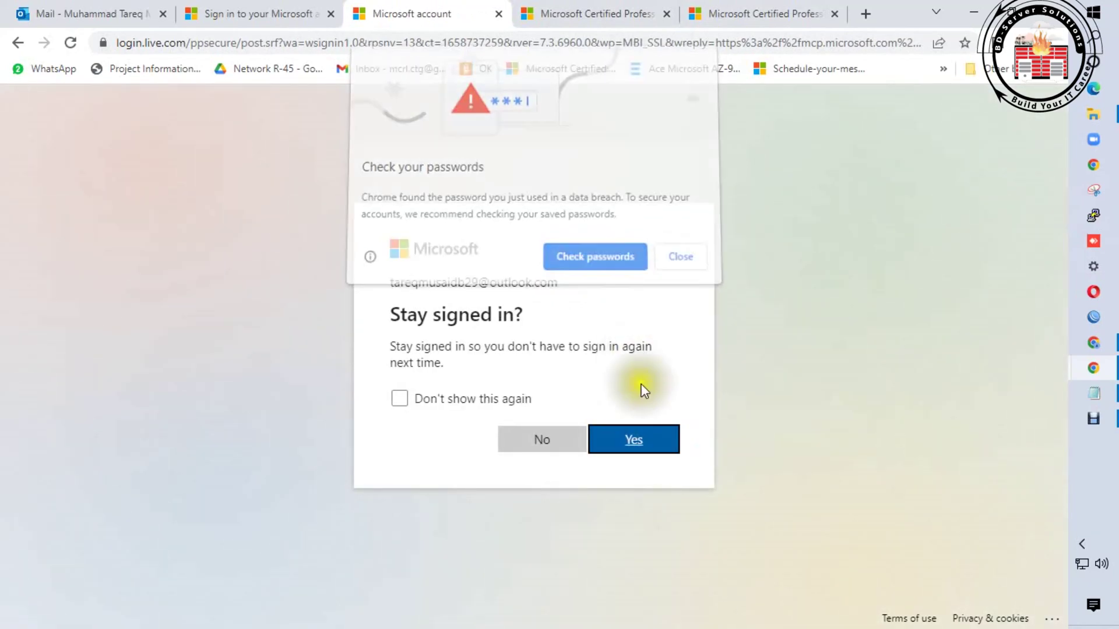
pyautogui.click(634, 442)
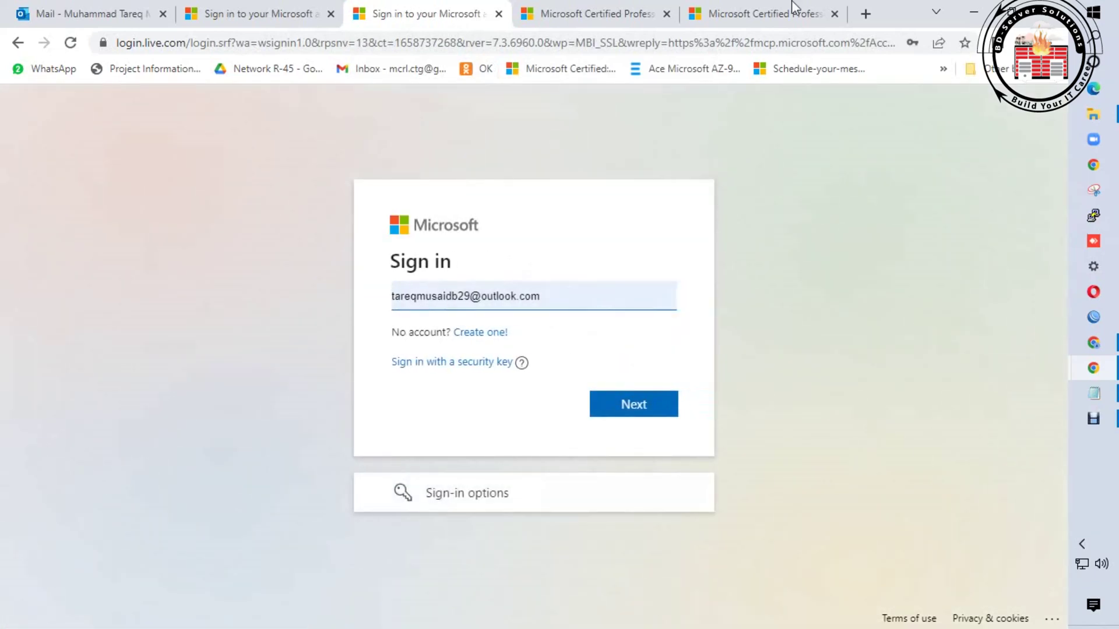
pyautogui.click(865, 15)
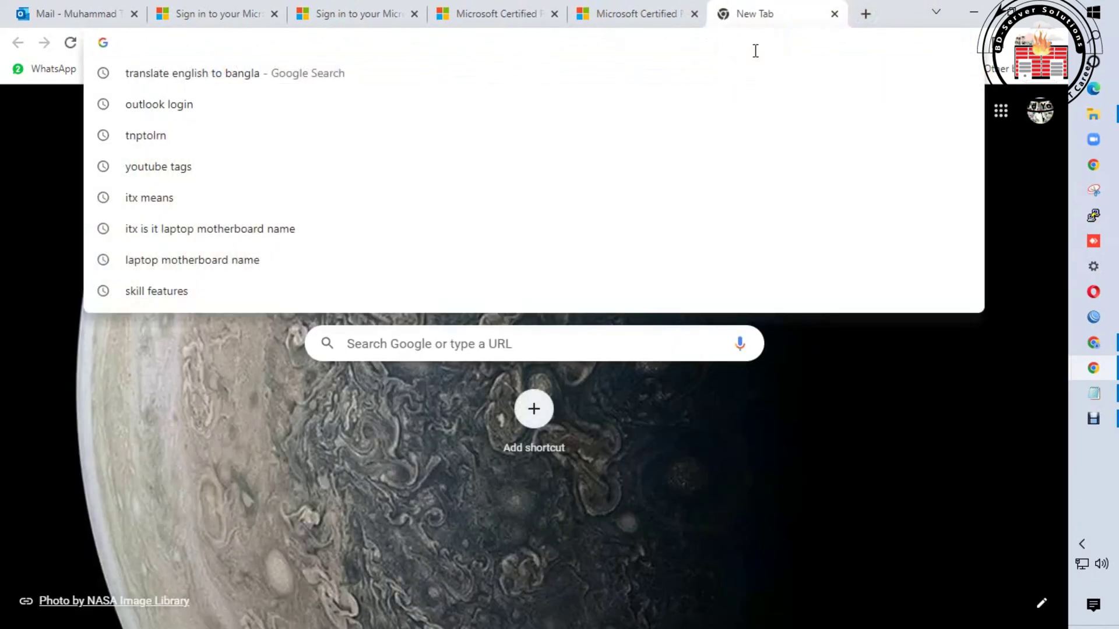
# - Search Google for 'outlook login' and open the Outlook free personal email result
pyautogui.write('outlook login')
pyautogui.press('Return')
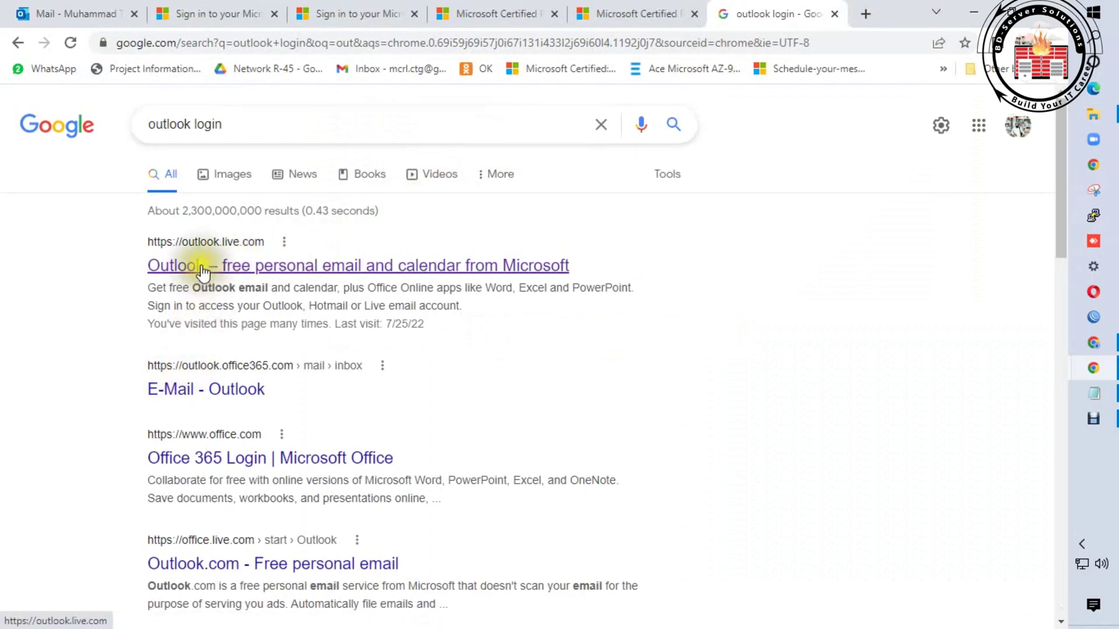
pyautogui.click(201, 266)
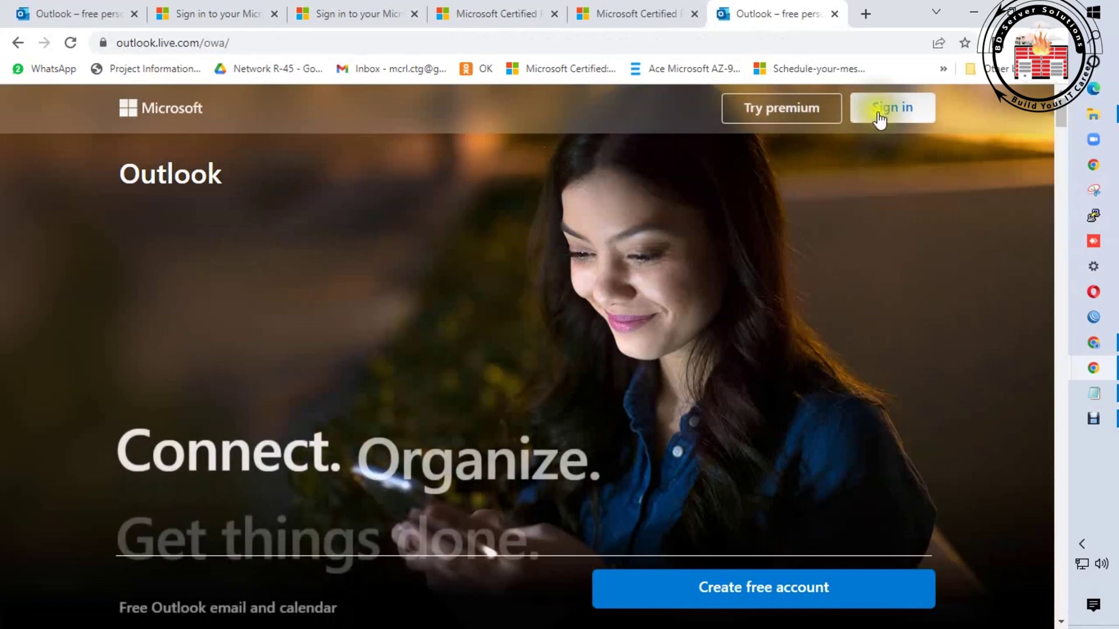
# - Sign in to Outlook with the saved account password, dismiss the breach warning, and stay signed in
pyautogui.click(880, 118)
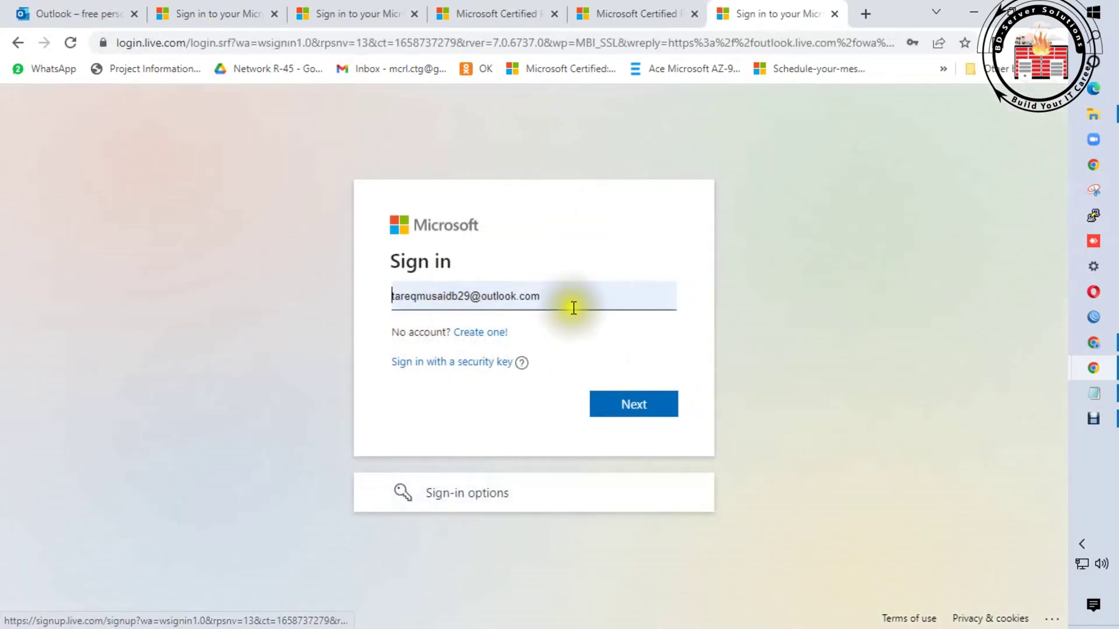
pyautogui.click(633, 408)
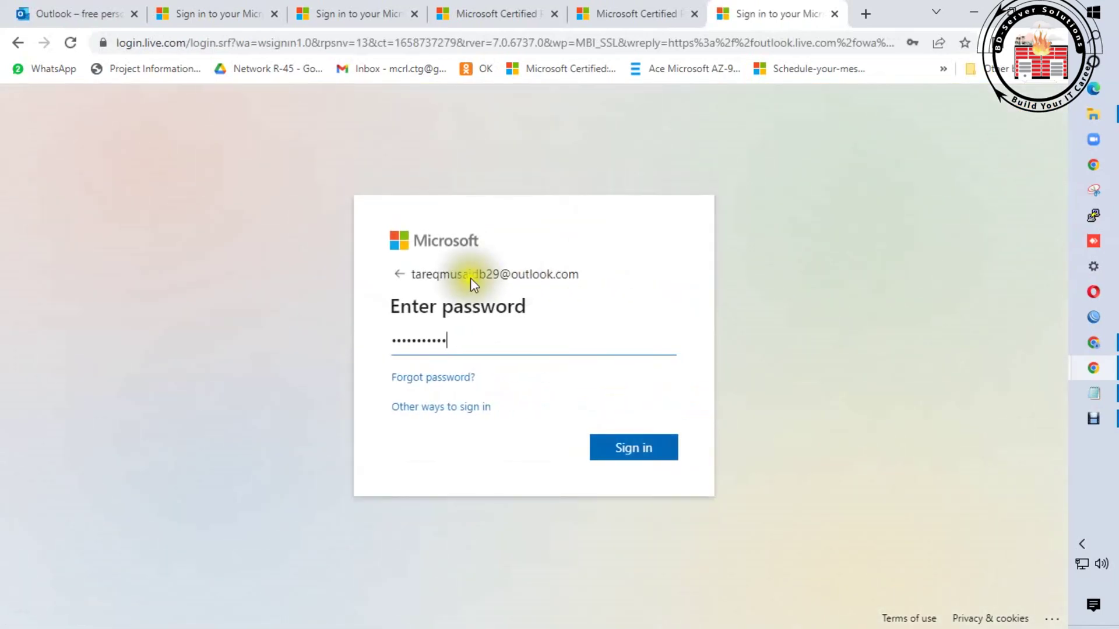
pyautogui.click(639, 455)
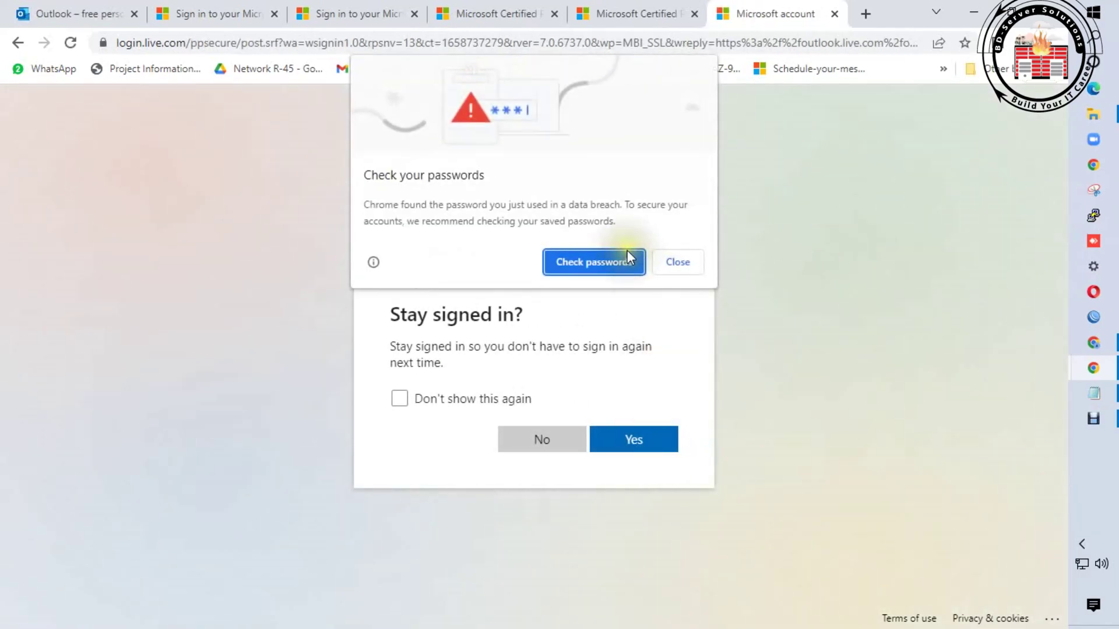
pyautogui.click(679, 259)
pyautogui.click(631, 440)
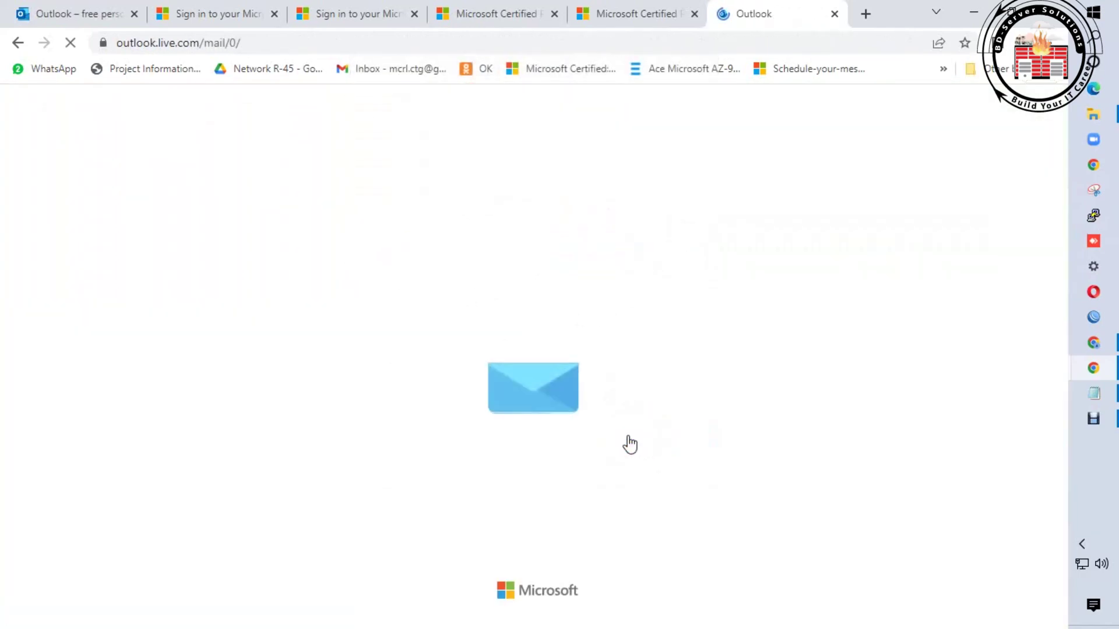